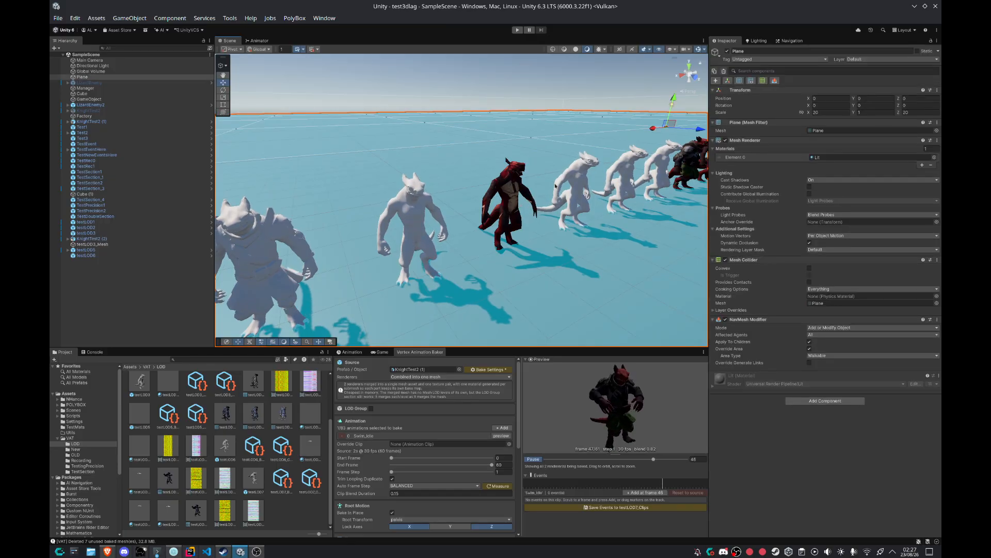
Select the testLOD3 creature in the scene and set its Mesh LOD override level to 9.
right_drag(587, 195, 610, 181)
key(w)
click(497, 225)
right_drag(496, 225, 521, 238)
key(w)
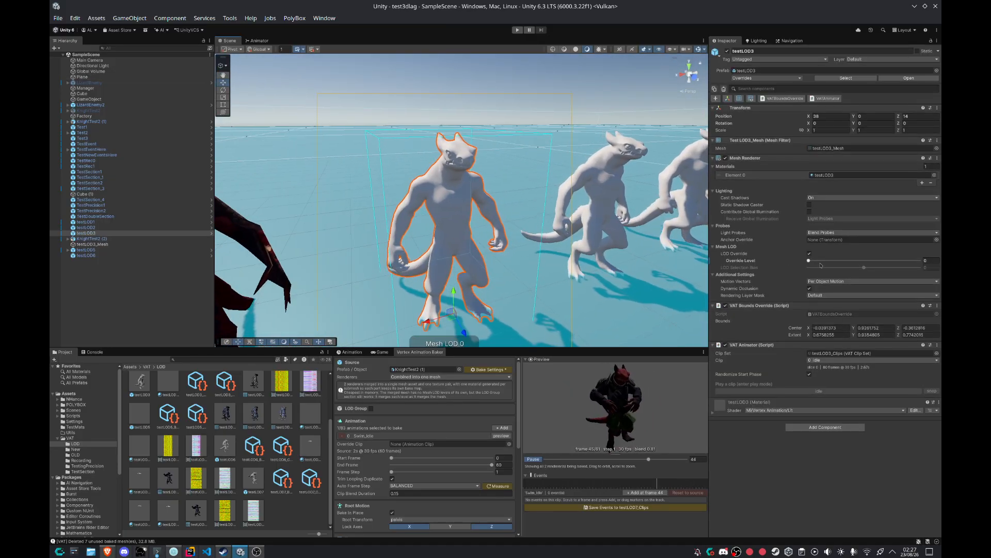
drag(821, 264, 883, 261)
Locate the material assigned to testLOD3's mesh renderer and open its settings.
key(a)
right_drag(578, 289, 651, 279)
key(w)
click(839, 175)
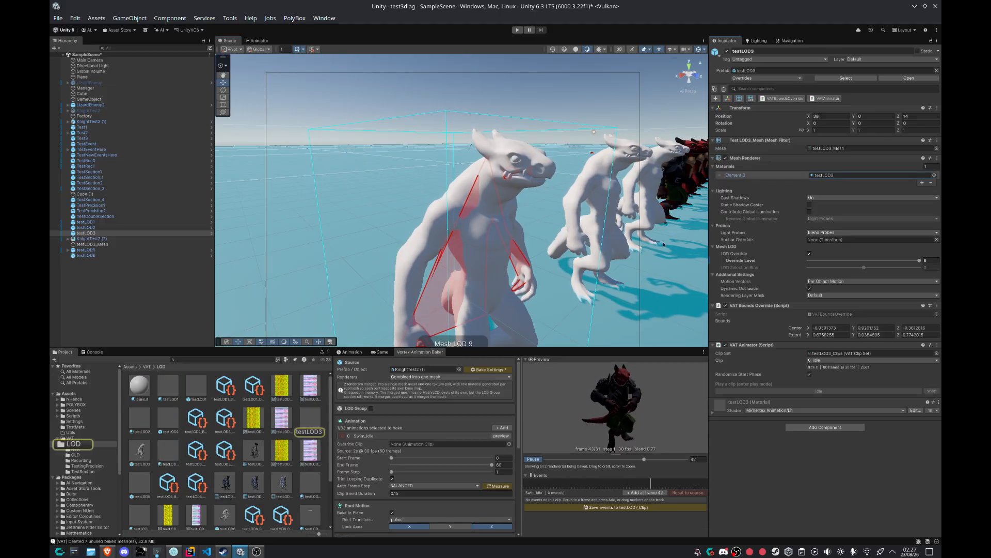
click(310, 420)
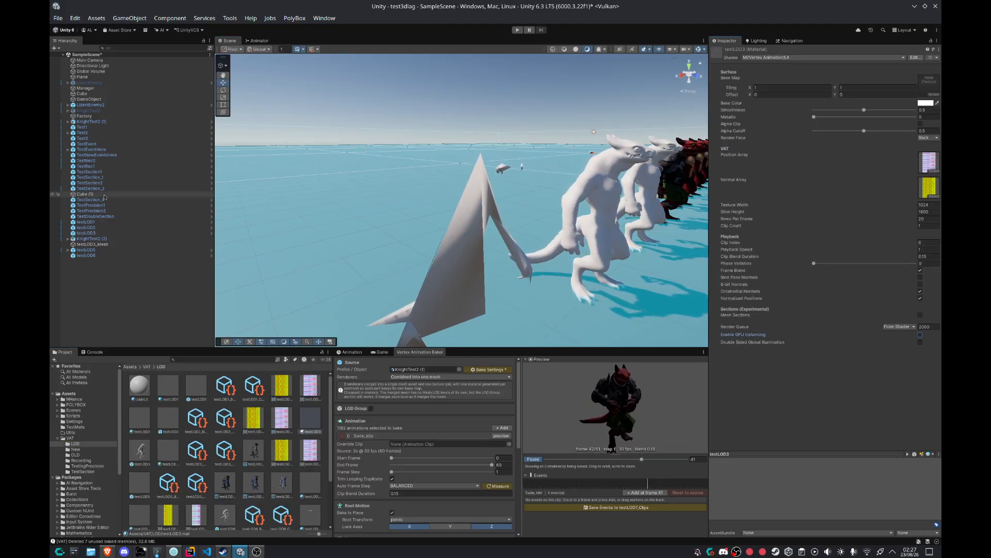
Set testLOD3's Mesh LOD override level to 3 and reopen its testLOD3 material.
click(475, 258)
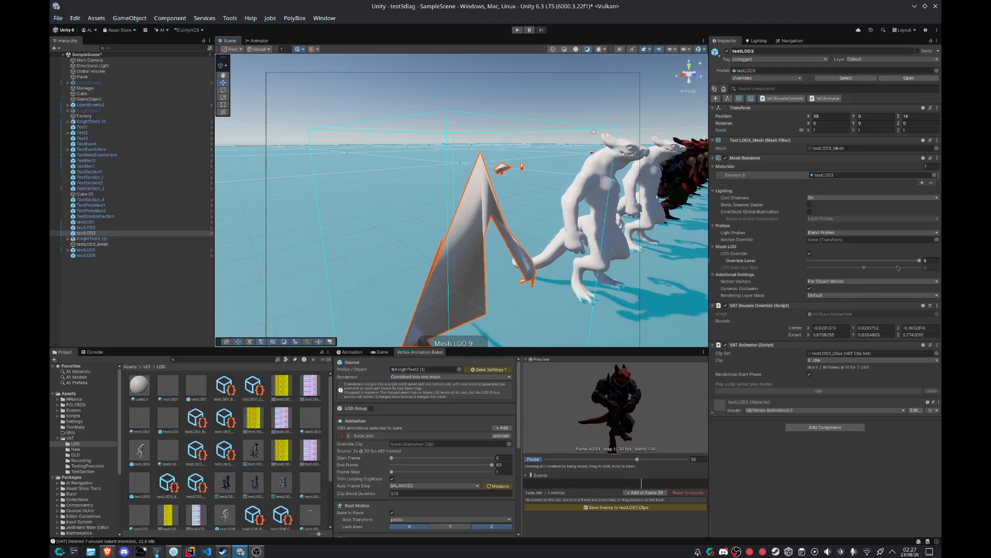
click(851, 260)
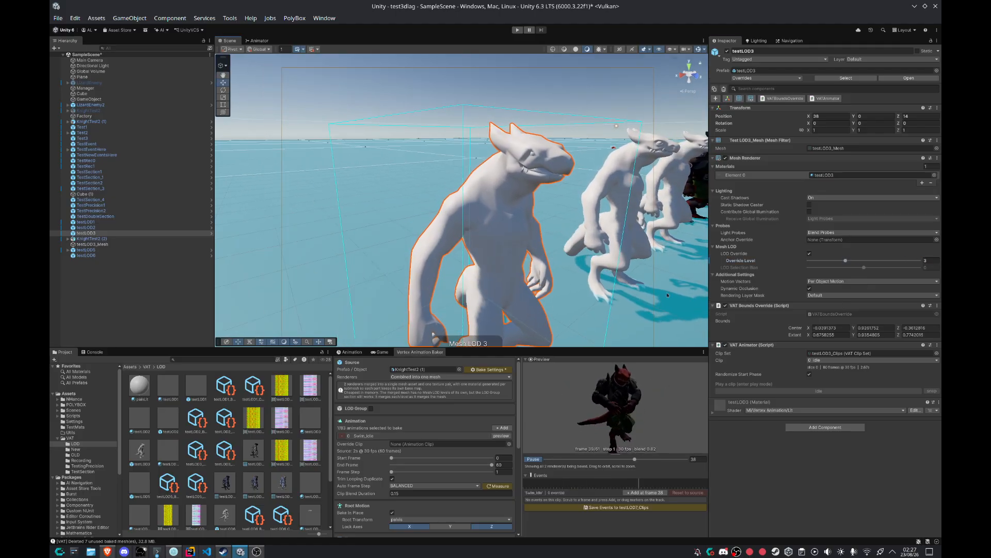
click(844, 178)
click(319, 411)
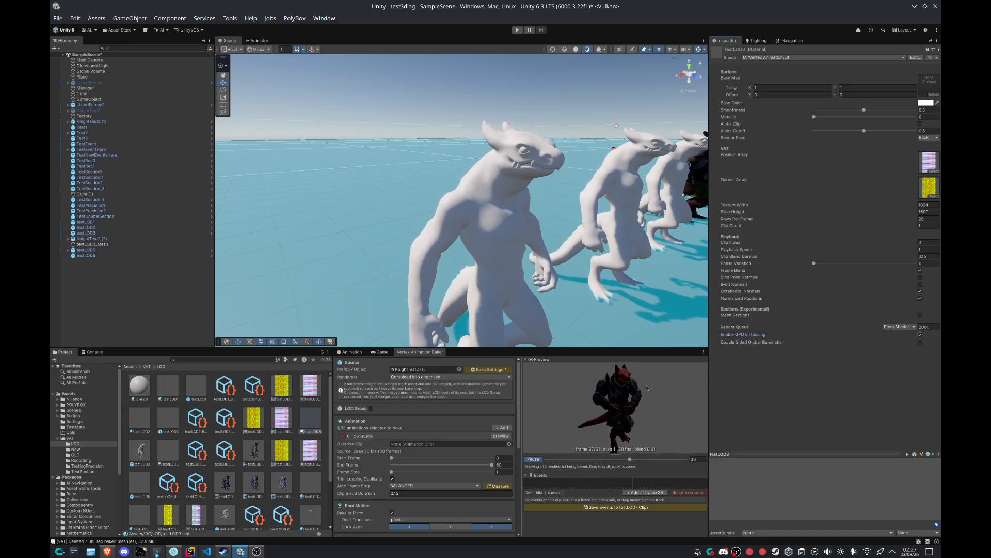
With the Game view statistics showing, toggle GPU instancing off and back on for the testLOD3 material.
click(382, 352)
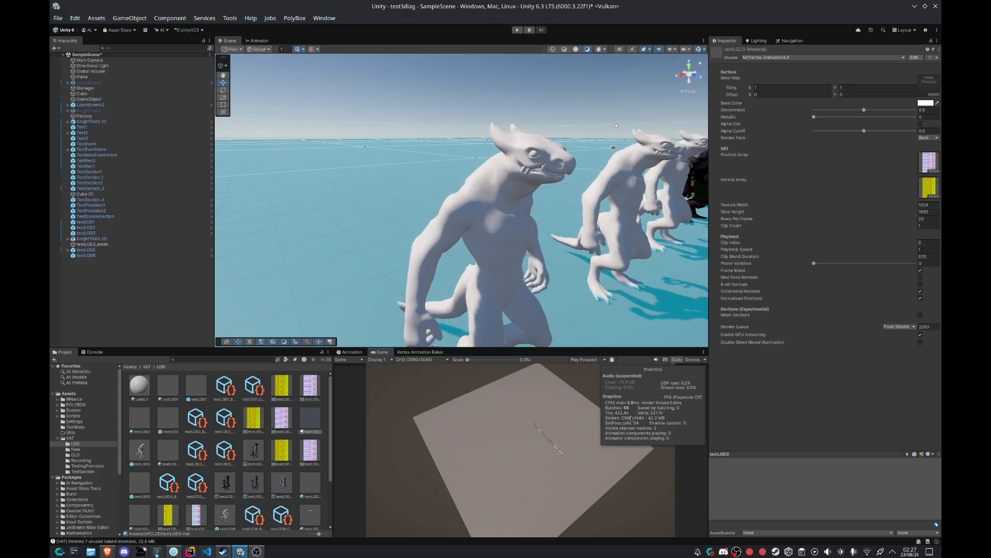
right_drag(615, 253, 593, 258)
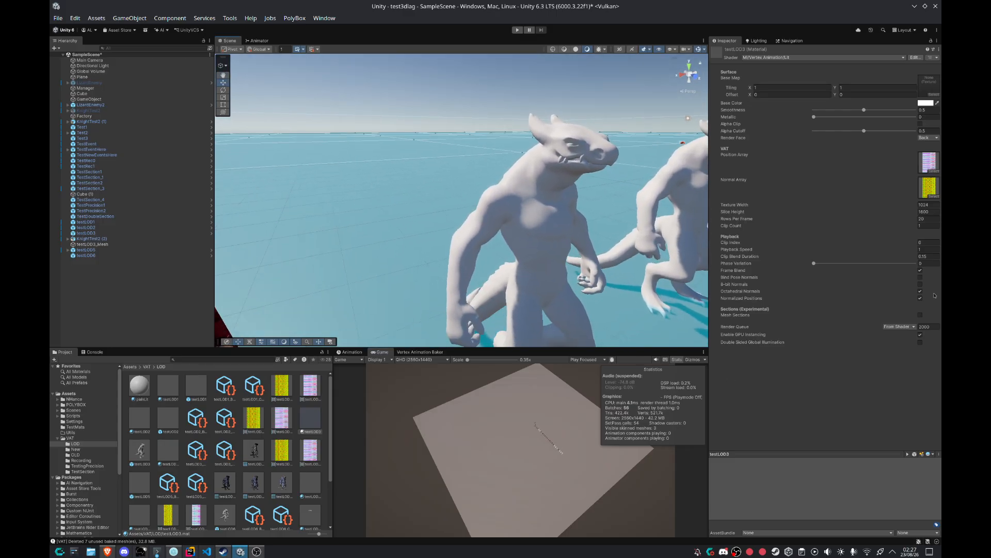
click(922, 336)
click(921, 336)
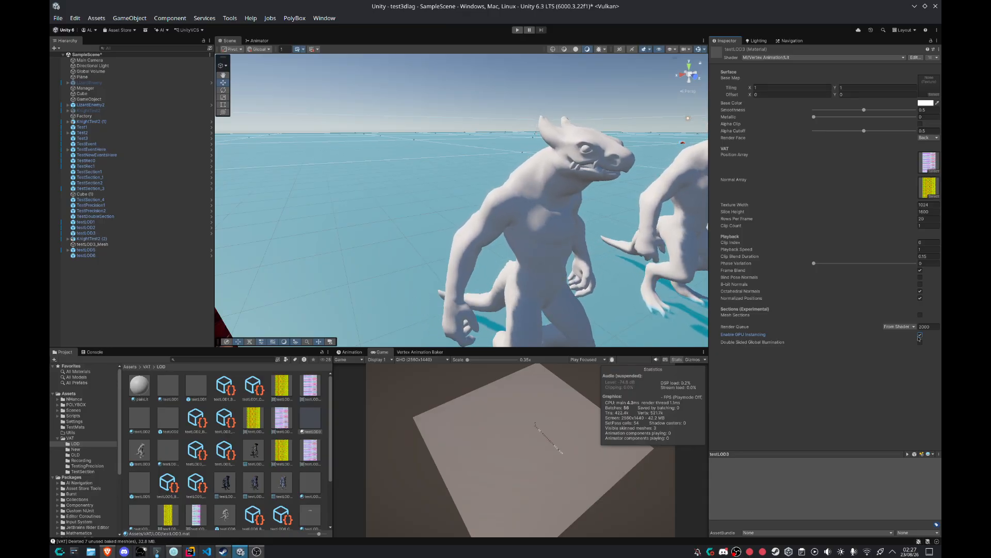
scroll(583, 272, down, 4)
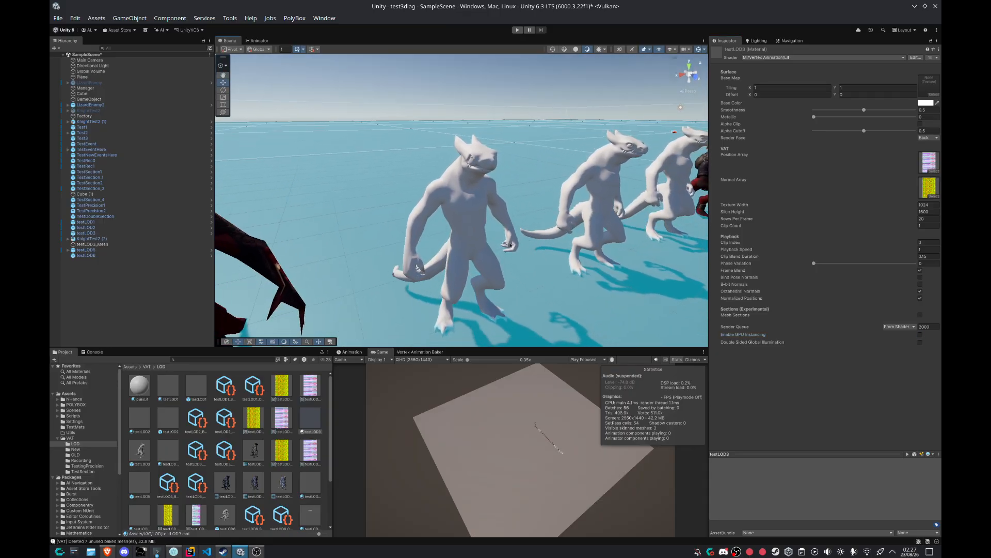
click(920, 335)
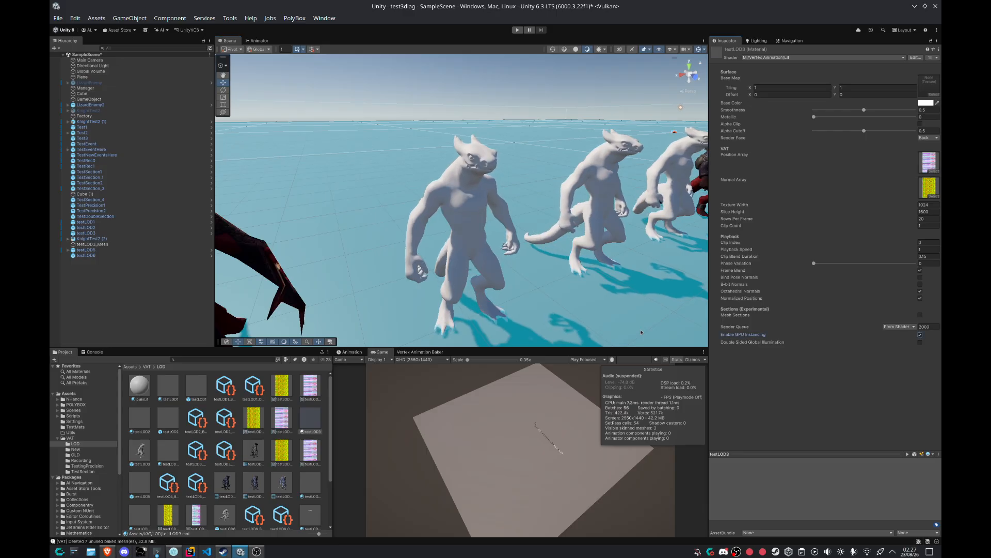
scroll(473, 217, up, 3)
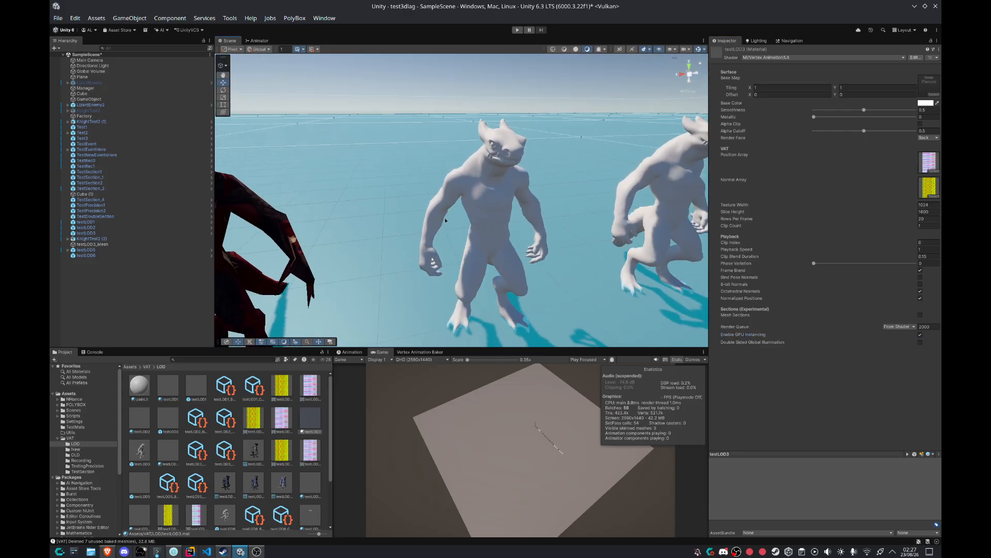
Set testLOD3's Mesh LOD override level to 0 and disable its LOD Override.
click(445, 220)
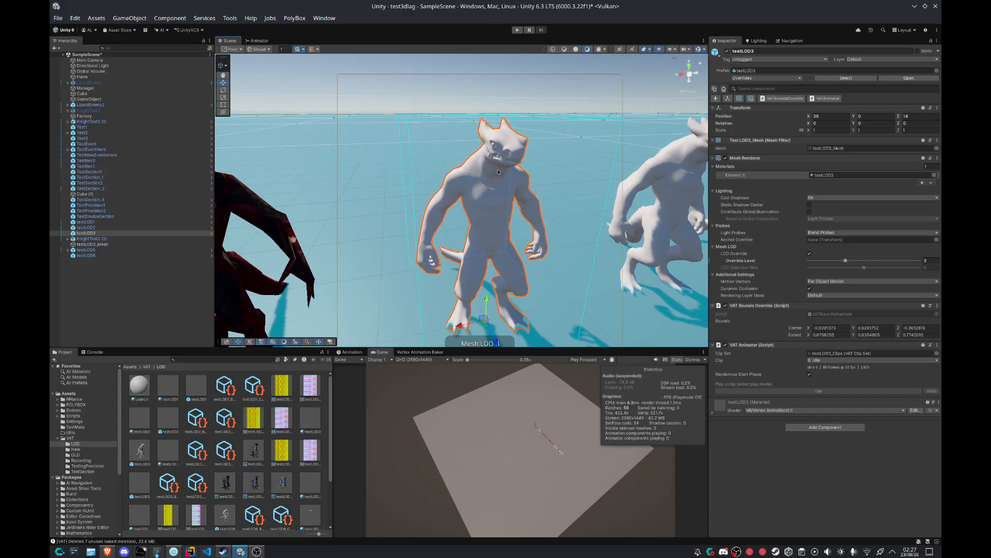
key(f)
scroll(537, 190, down, 5)
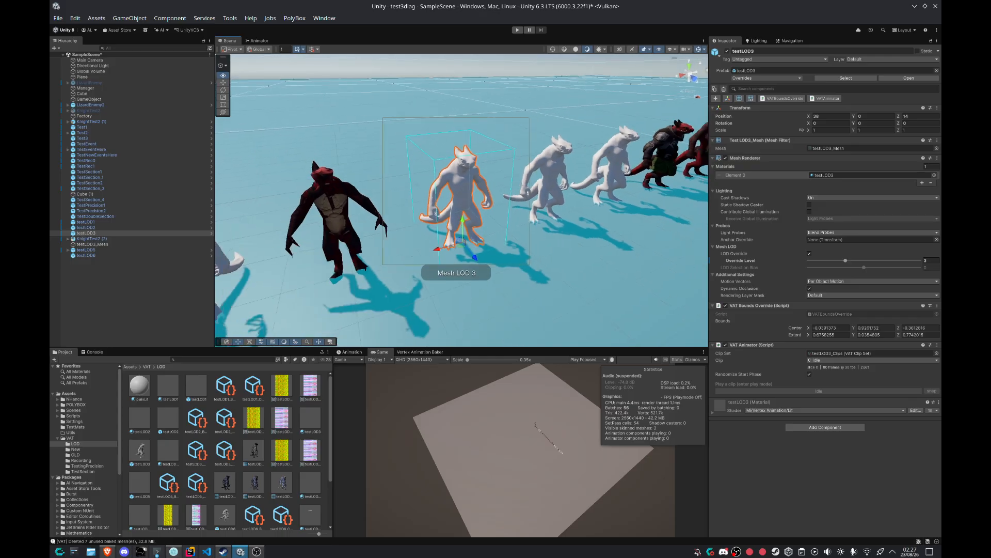
right_drag(537, 190, 529, 188)
key(w)
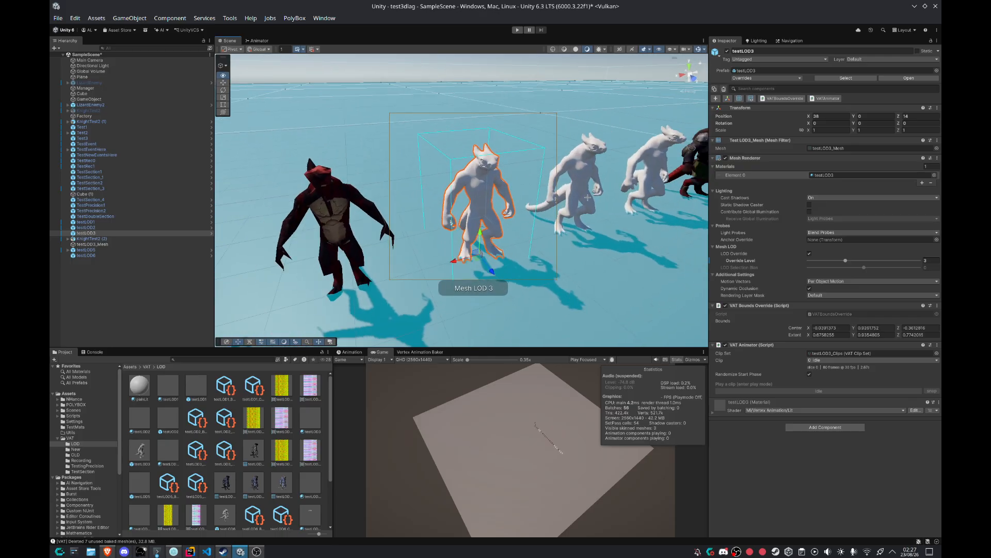
key(s)
key(w)
right_drag(614, 182, 613, 182)
key(s)
drag(845, 261, 782, 260)
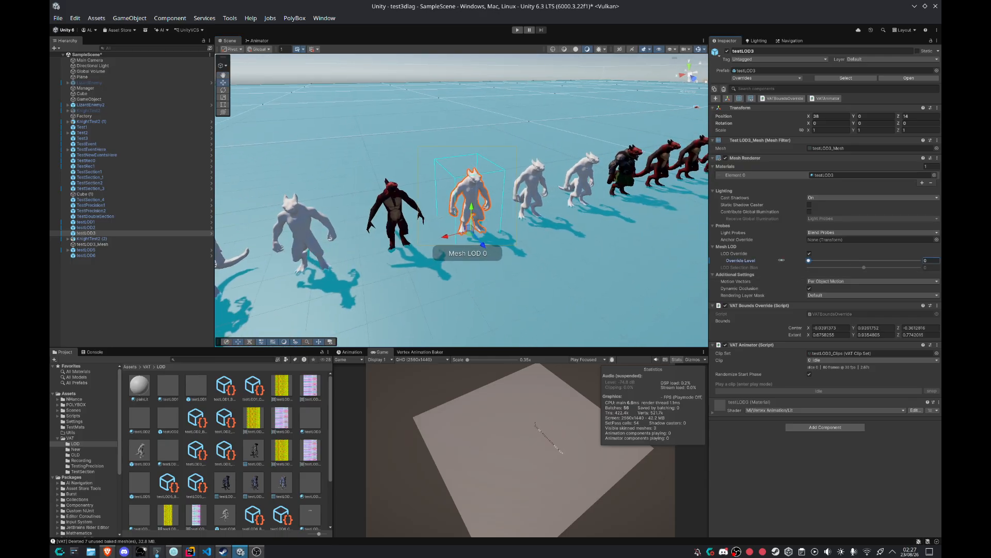
click(809, 253)
Examine how testLOD3's mesh LOD level changes with camera distance, and compare it with the neighbouring creatures.
key(s)
right_drag(540, 207, 571, 191)
key(w)
key(s)
key(w)
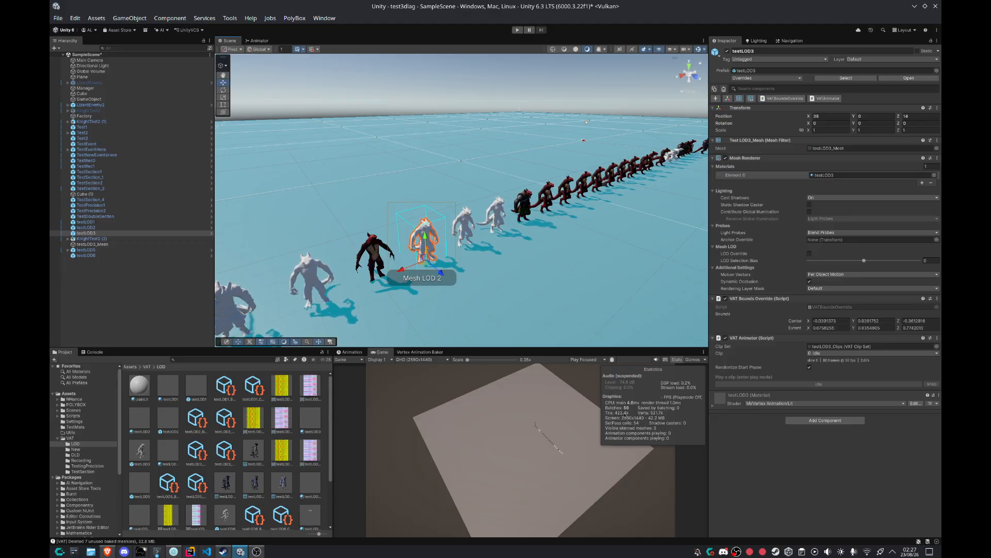
key(w)
right_drag(554, 238, 526, 261)
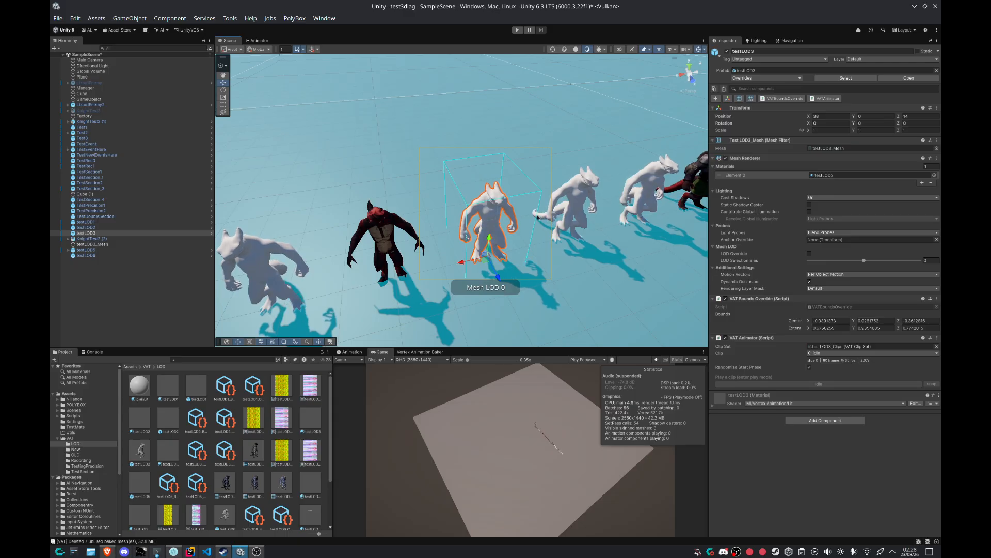
right_drag(538, 218, 431, 234)
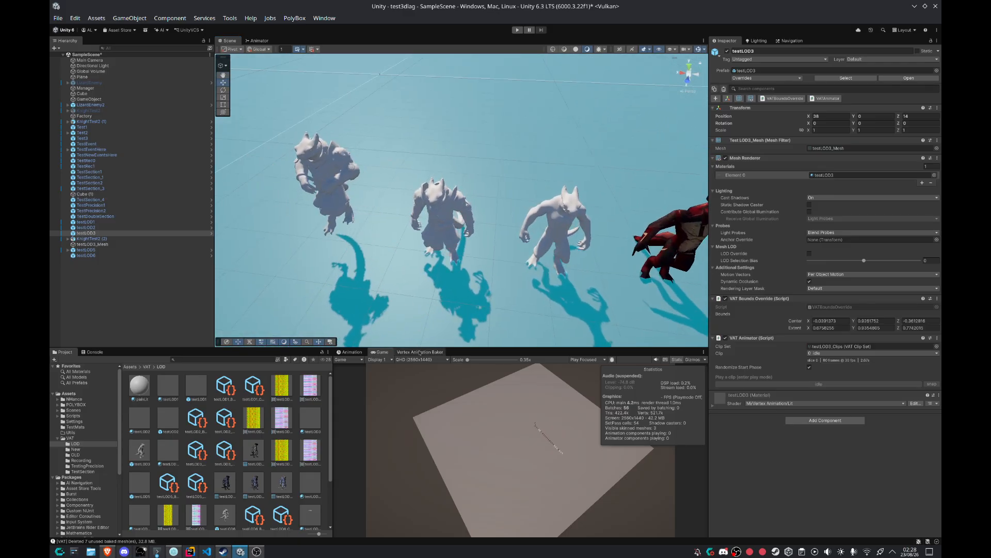
Clear the Vertex Animation Baker's source object and assign KnightTest2 (1) from the Hierarchy to it.
key(shift+space)
double_click(65, 43)
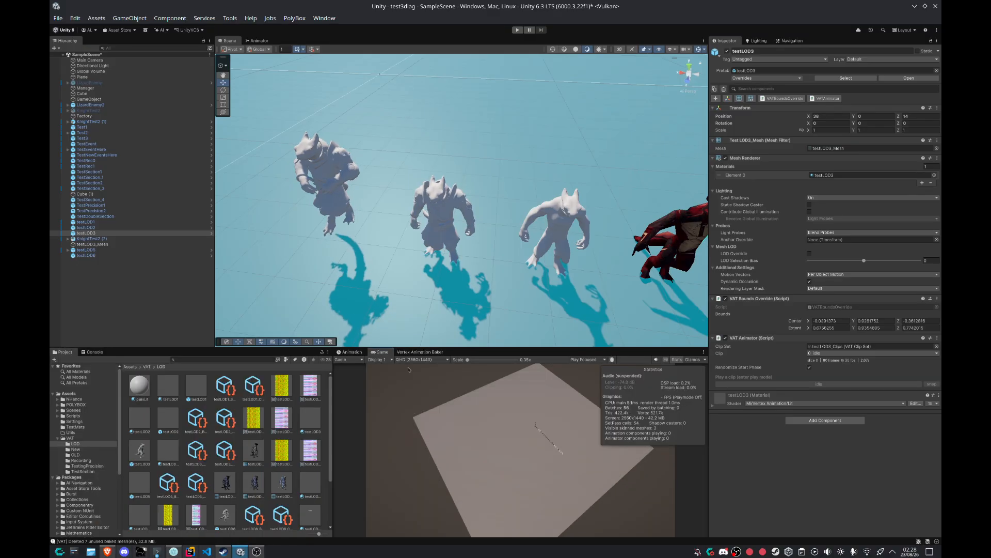
double_click(419, 352)
click(124, 58)
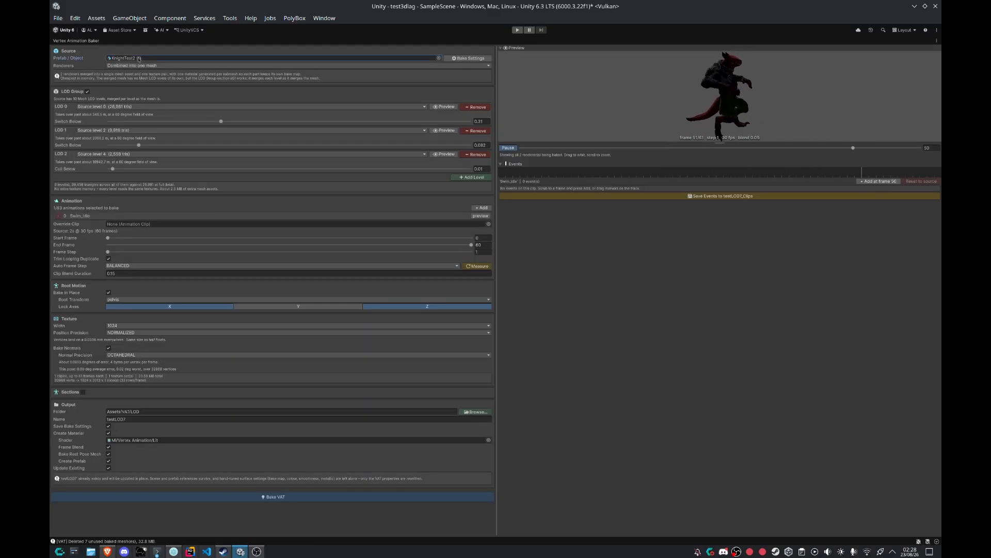
key(Delete)
double_click(61, 42)
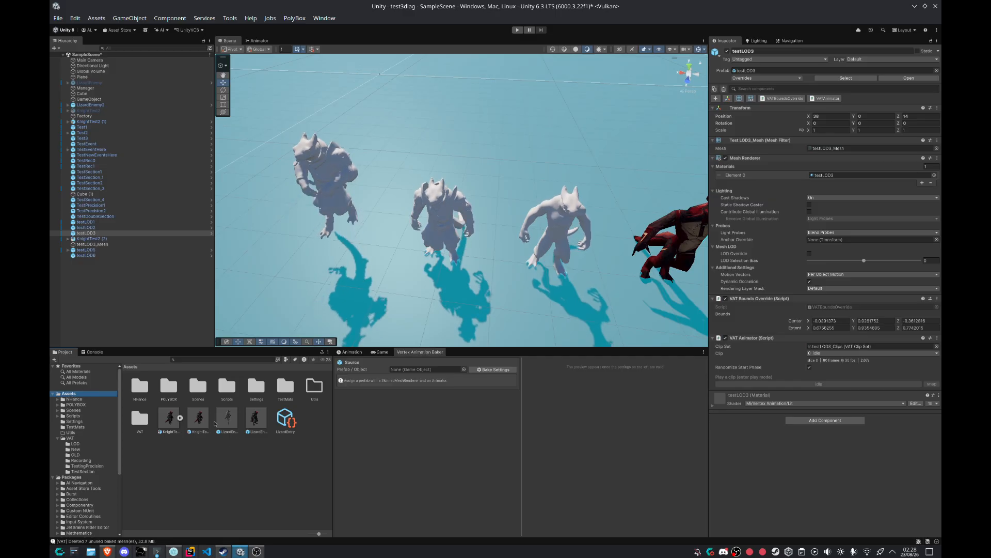
drag(91, 122, 419, 370)
double_click(417, 352)
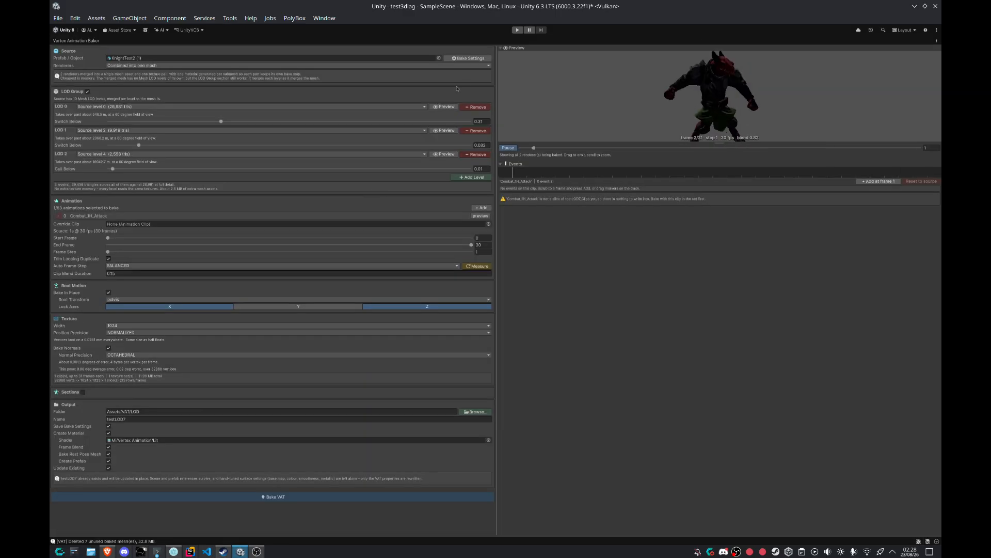
With LOD Group enabled, show LOD 0 in an enlarged baker preview and pause the animation.
click(88, 92)
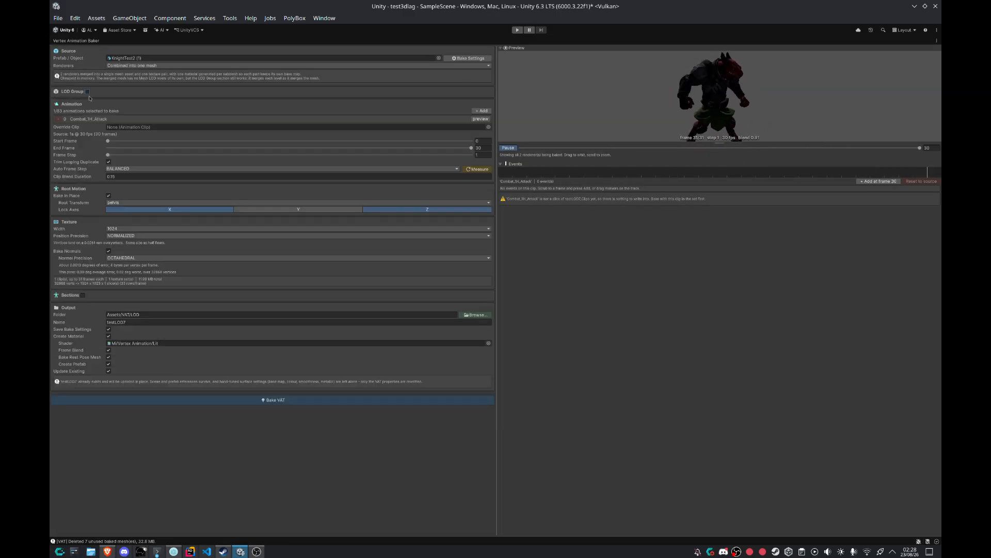
click(87, 91)
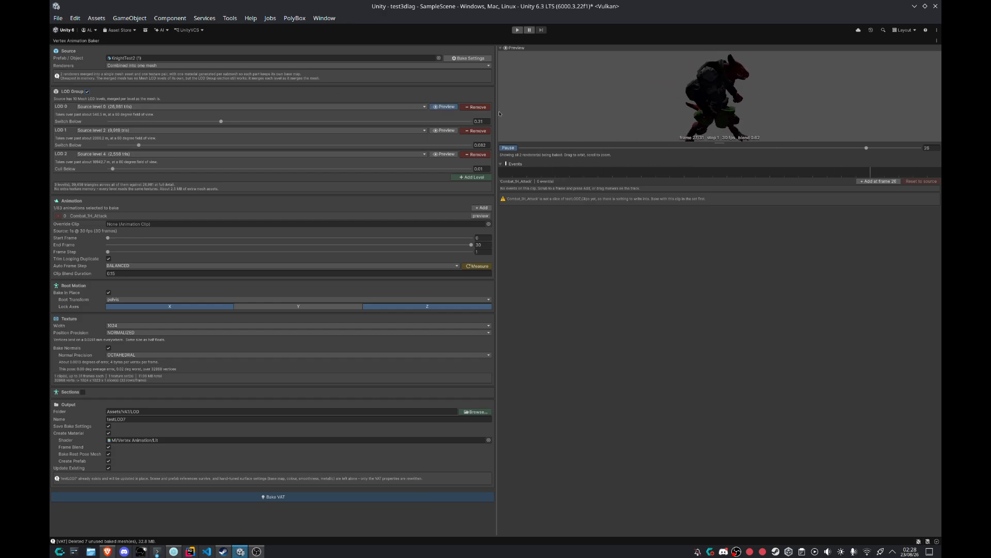
drag(721, 146, 722, 365)
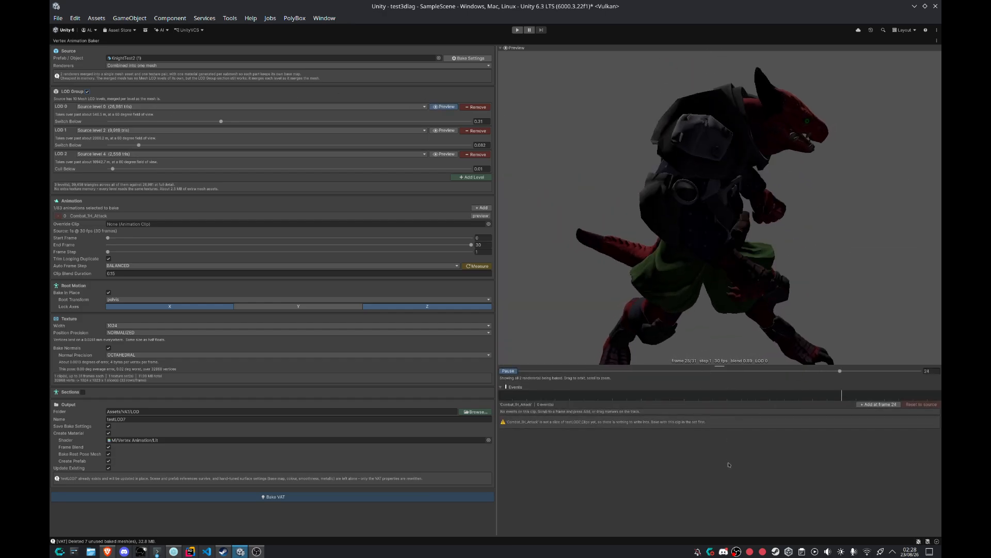
drag(726, 240, 768, 244)
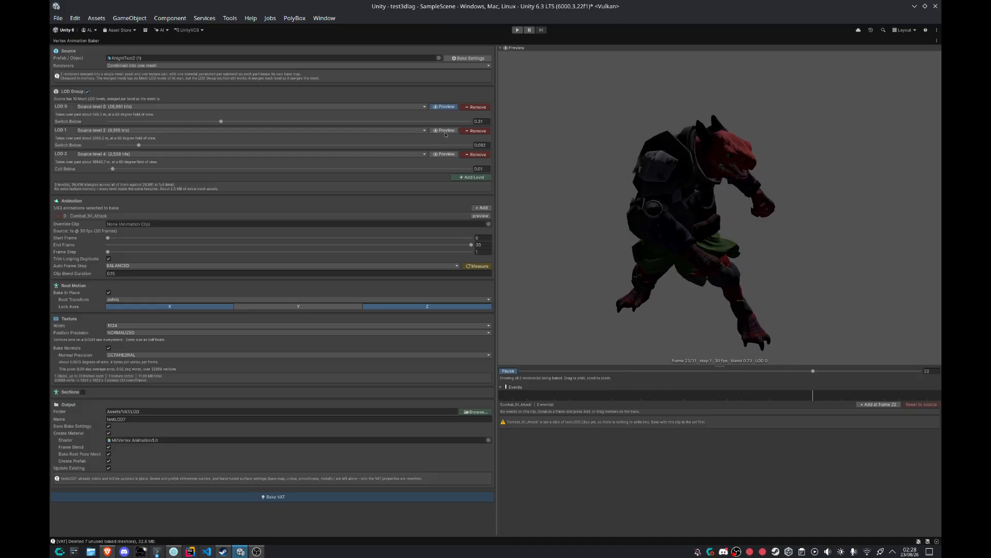
click(512, 370)
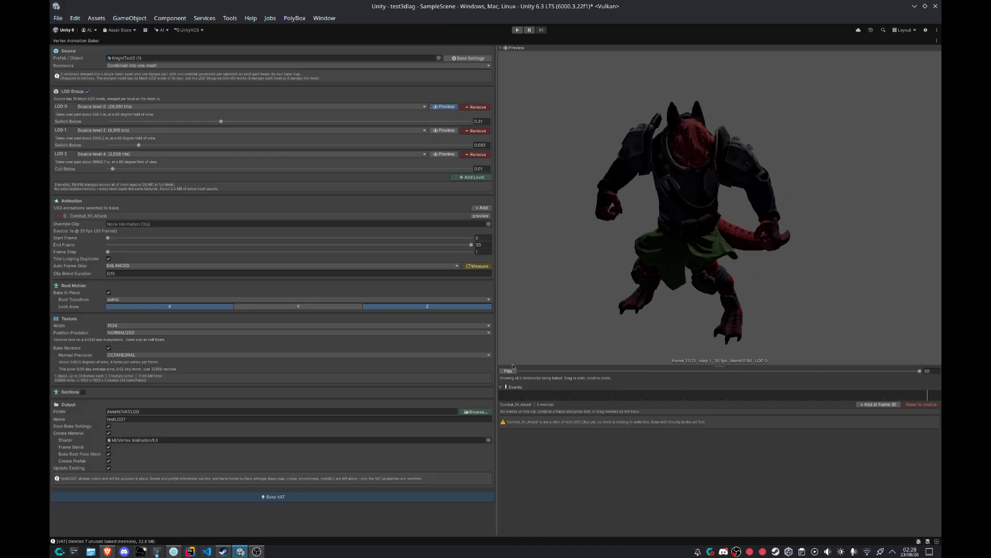
Add the Idle animation to the bake list and remove the Combat_1H_Attack clip.
click(482, 208)
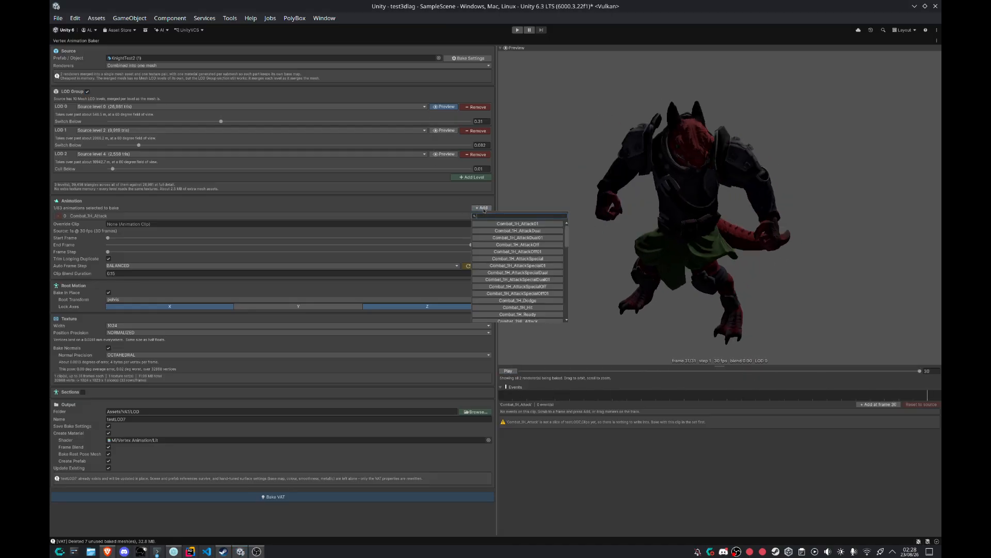
text(Idle)
key(Return)
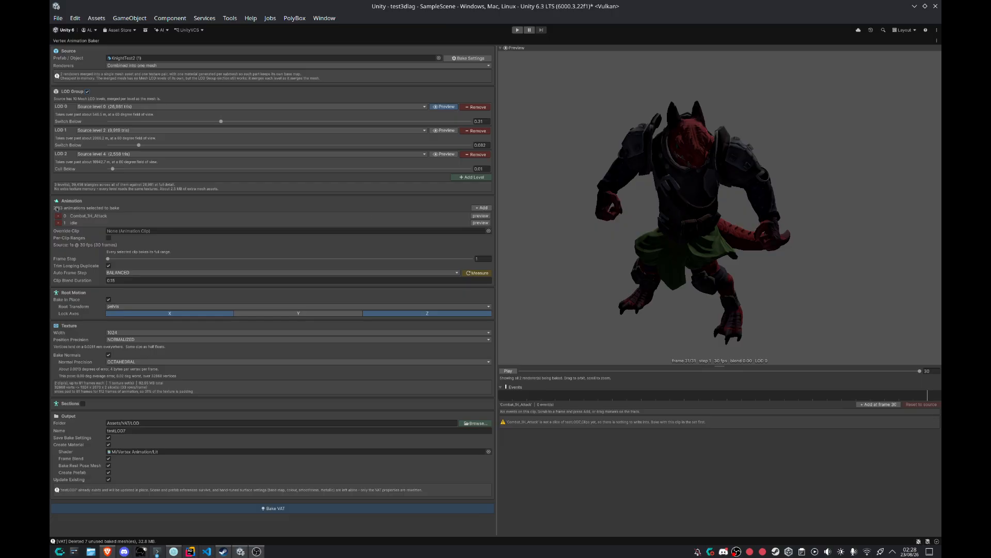
click(58, 219)
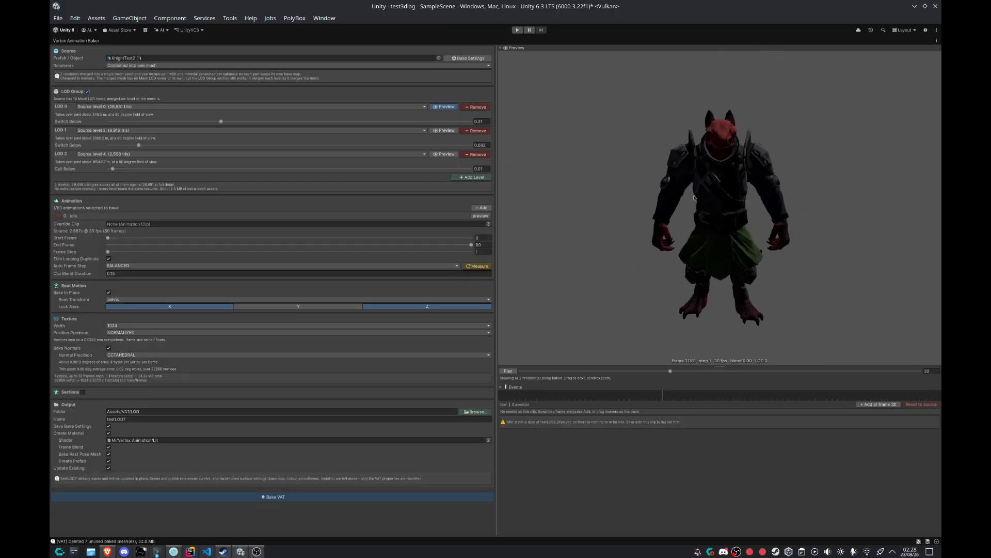
Compare the knight model's detail at LOD 0, LOD 1 and LOD 2 in the baker preview.
scroll(748, 190, up, 3)
scroll(748, 189, down, 3)
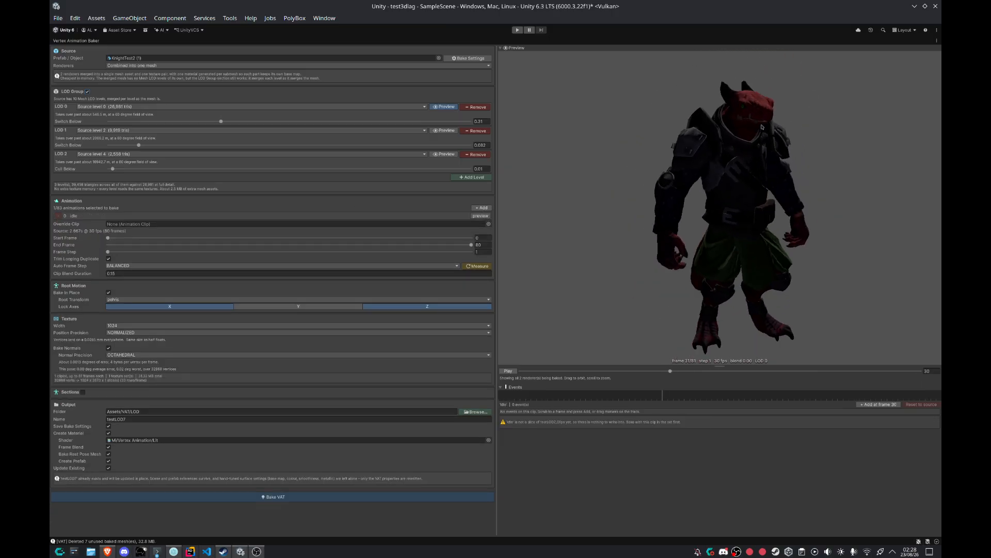
drag(762, 126, 790, 121)
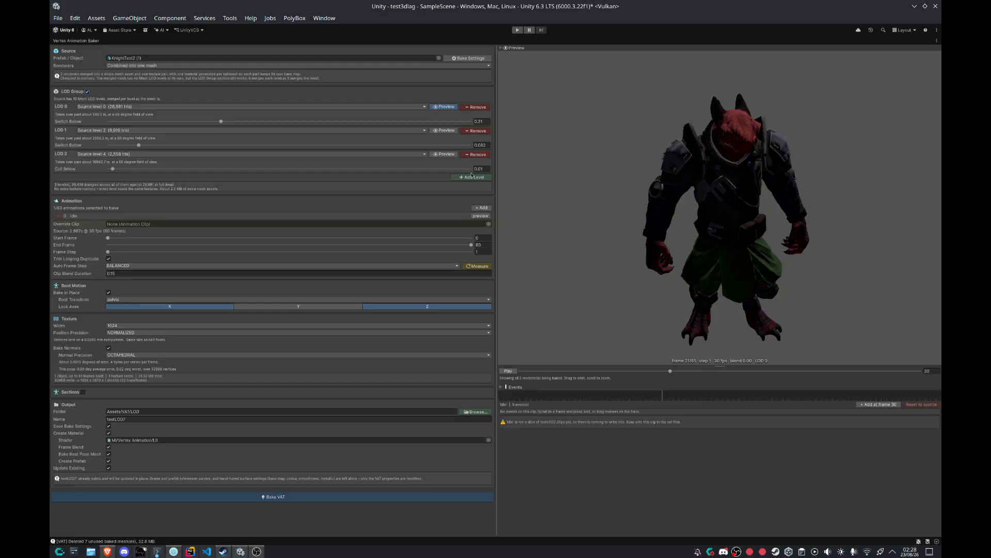
drag(787, 148, 782, 146)
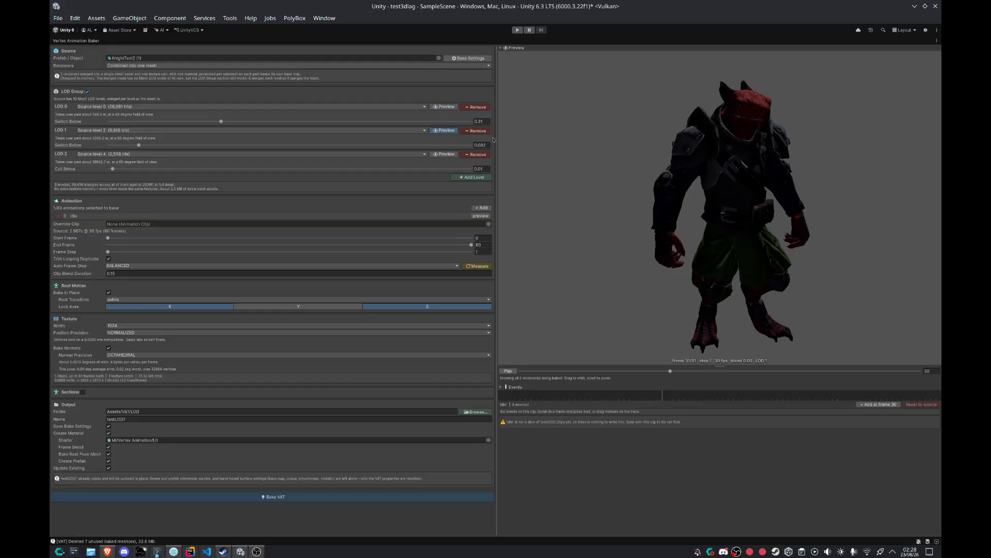
click(446, 156)
mouse_move(698, 131)
mouse_down()
mouse_move(790, 135)
mouse_move(691, 138)
mouse_up()
scroll(724, 130, up, 3)
scroll(692, 137, down, 2)
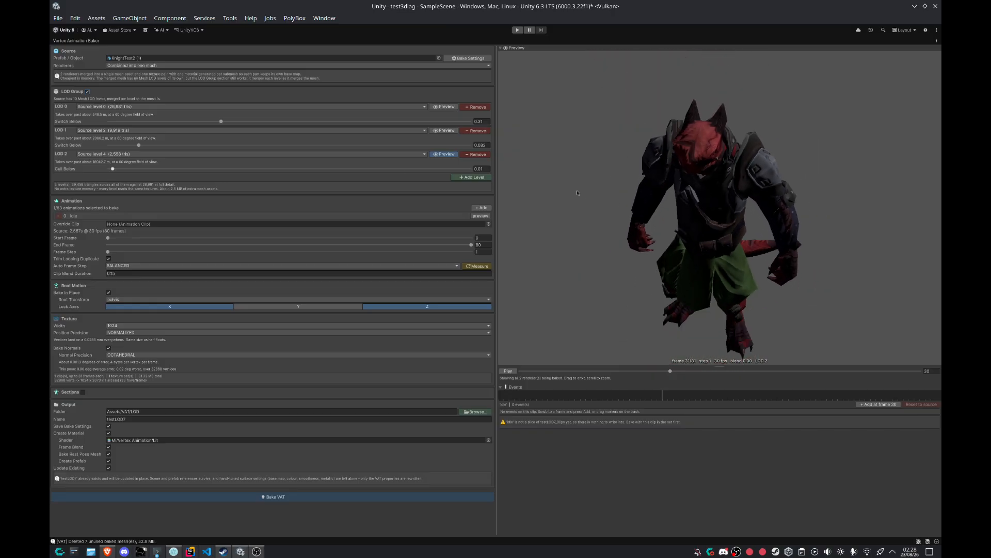
View the knight at LOD 2 from afar and up close in the preview, and compare it with LOD 1 and LOD 0.
scroll(723, 232, down, 6)
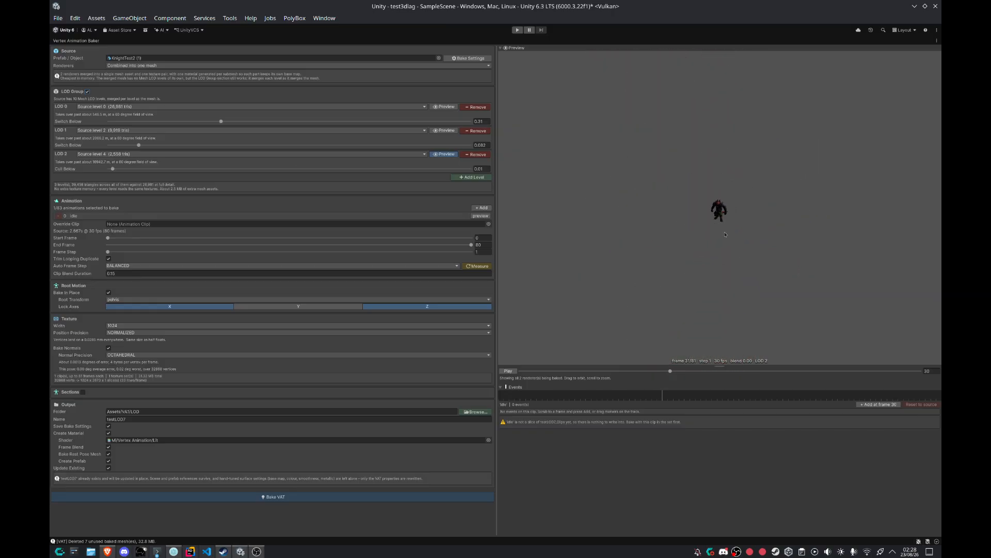
scroll(733, 222, up, 8)
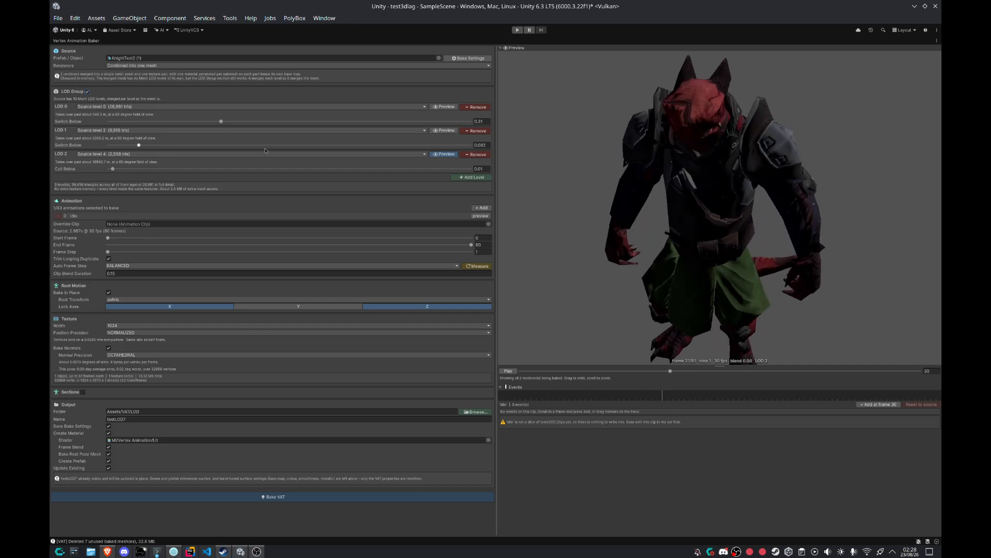
click(445, 131)
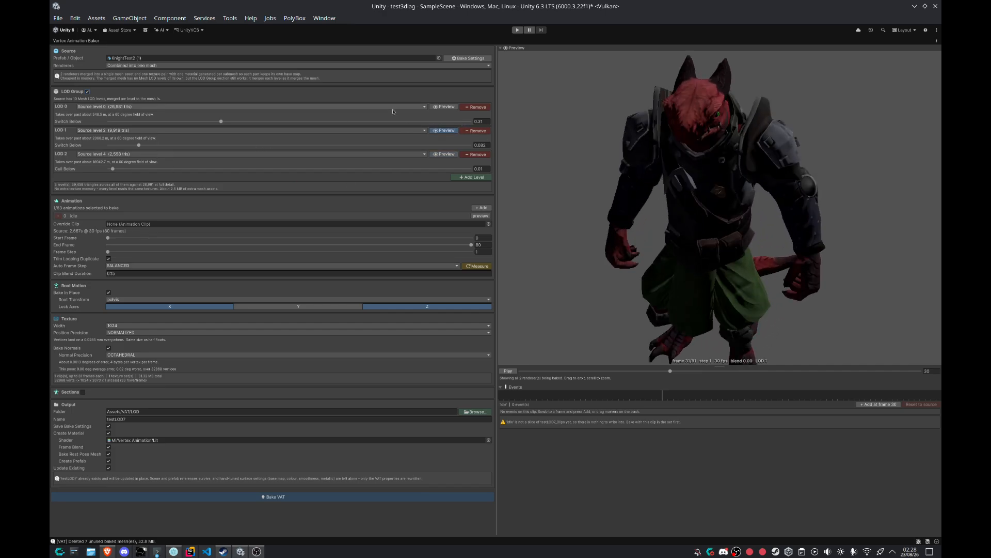
click(444, 107)
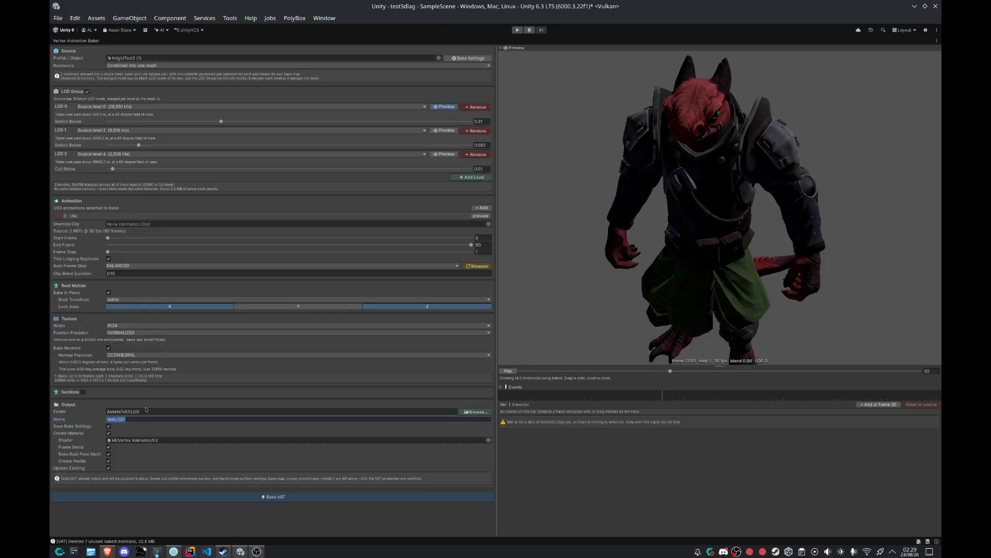
Rename the bake output as testLOD10.
key(Right)
key(BackSpace)
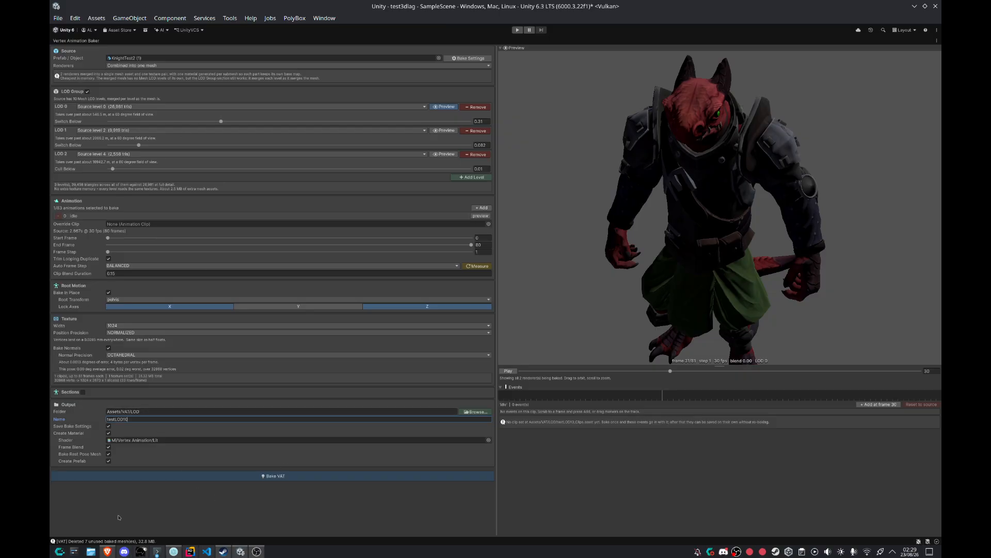
Enable Sections and add a section driven by the spine_01 bone.
click(82, 392)
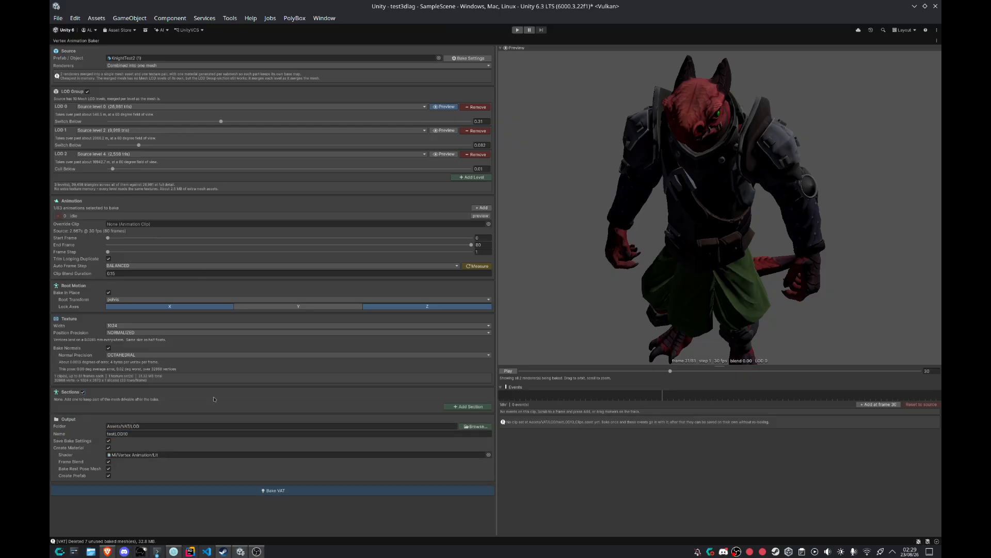
click(462, 407)
click(301, 407)
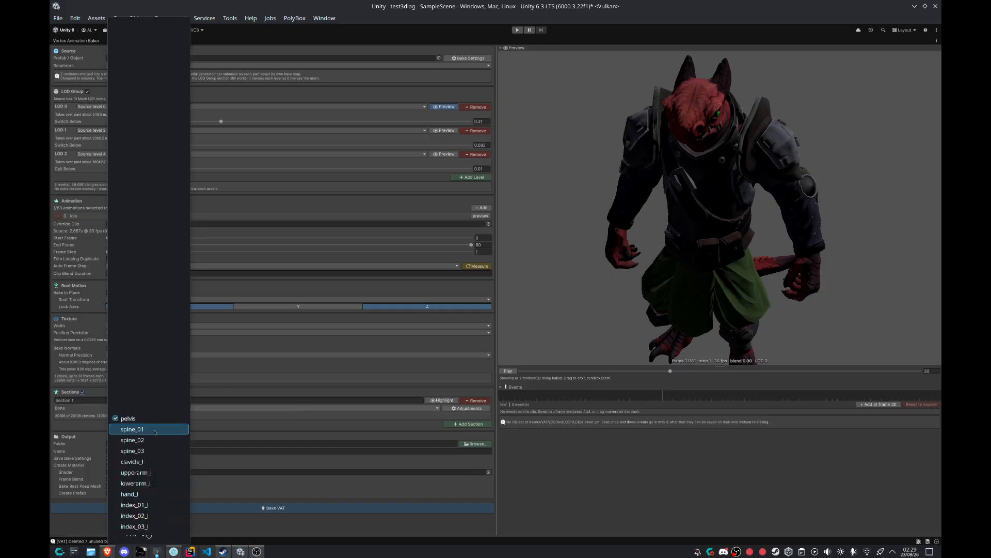
click(148, 428)
scroll(725, 276, down, 2)
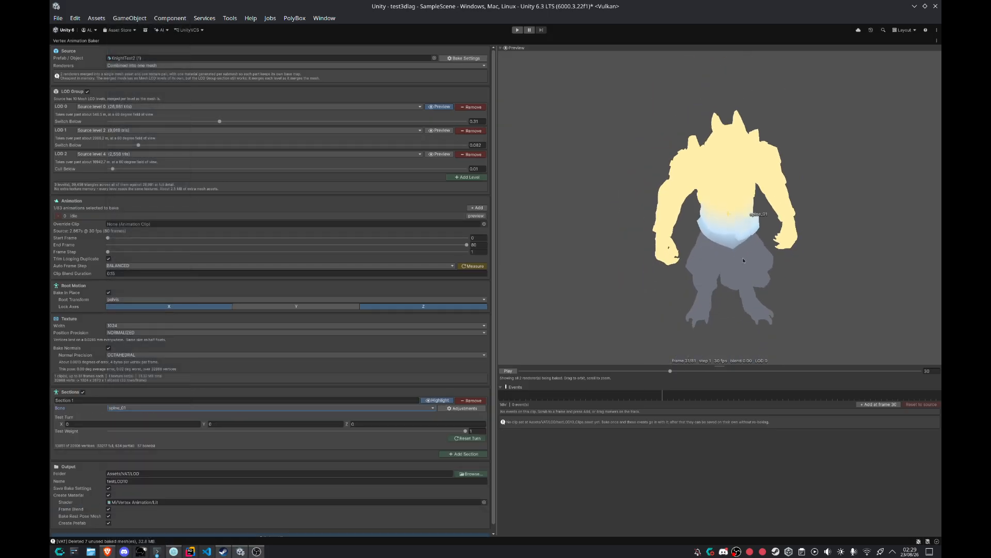
Examine the highlighted section's weighting on LOD 2 from the side, and turn off the highlight and Sections.
click(442, 154)
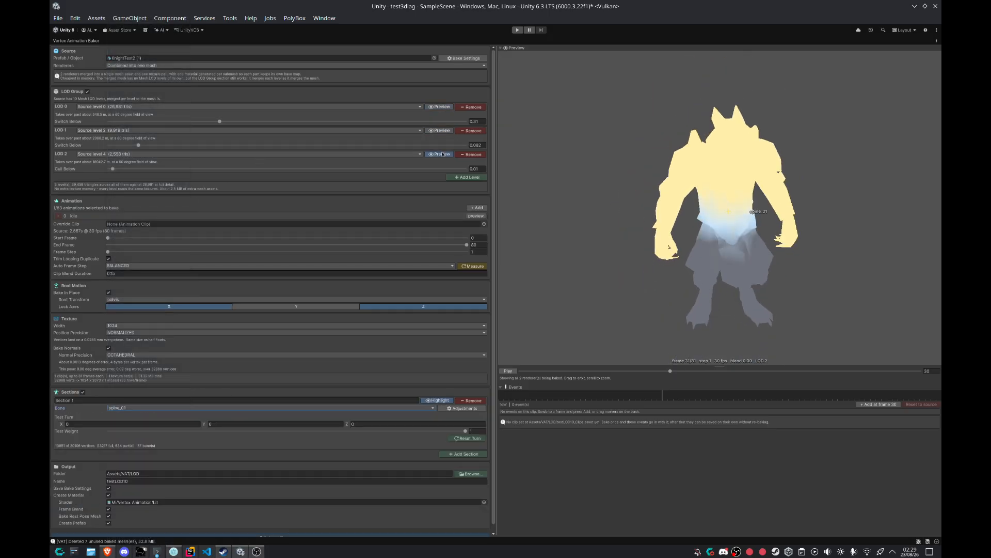
drag(797, 227, 666, 212)
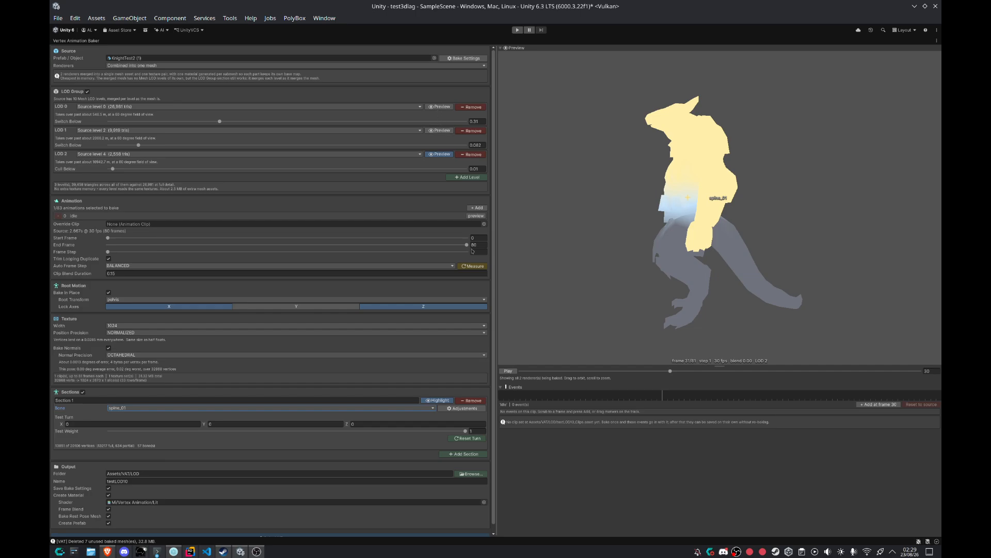
click(440, 401)
click(83, 393)
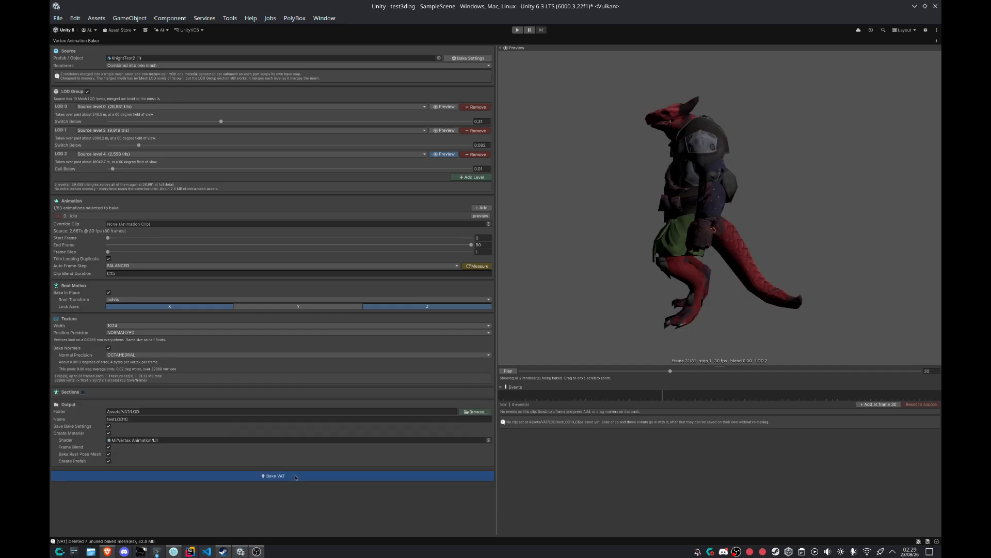
Bake the testLOD10 VAT, and inspect the knight's LOD 2 up close in the preview before ending the LOD preview.
click(296, 476)
scroll(698, 102, up, 5)
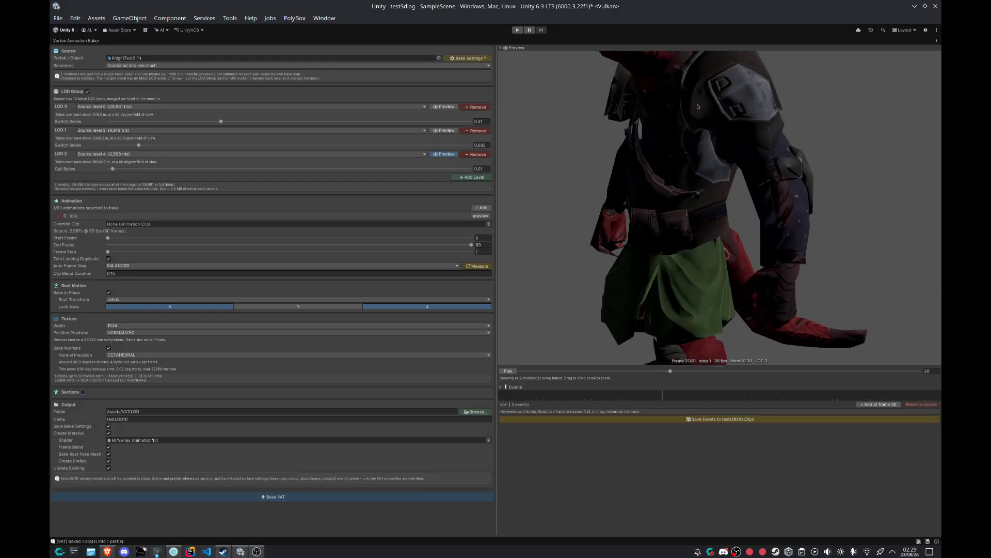
drag(699, 102, 674, 111)
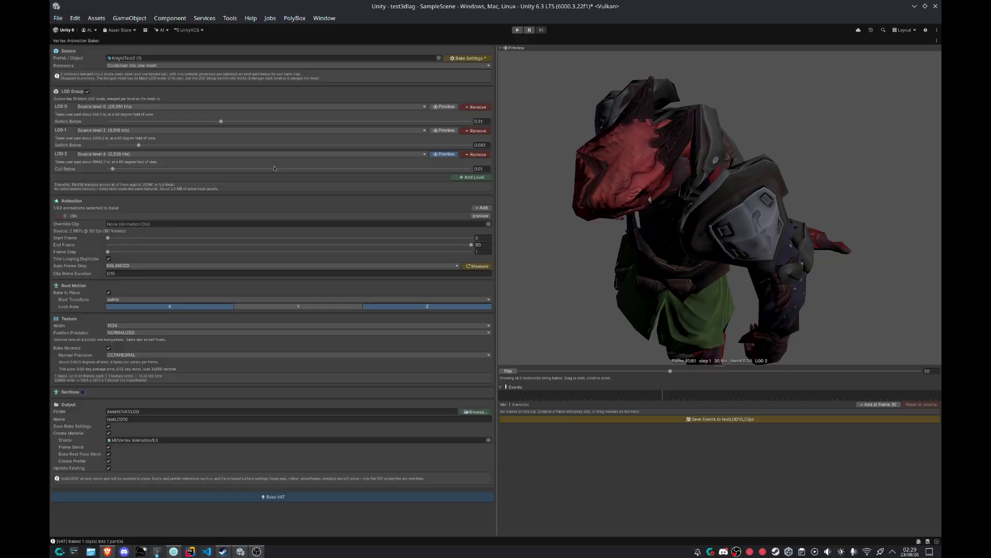
click(452, 155)
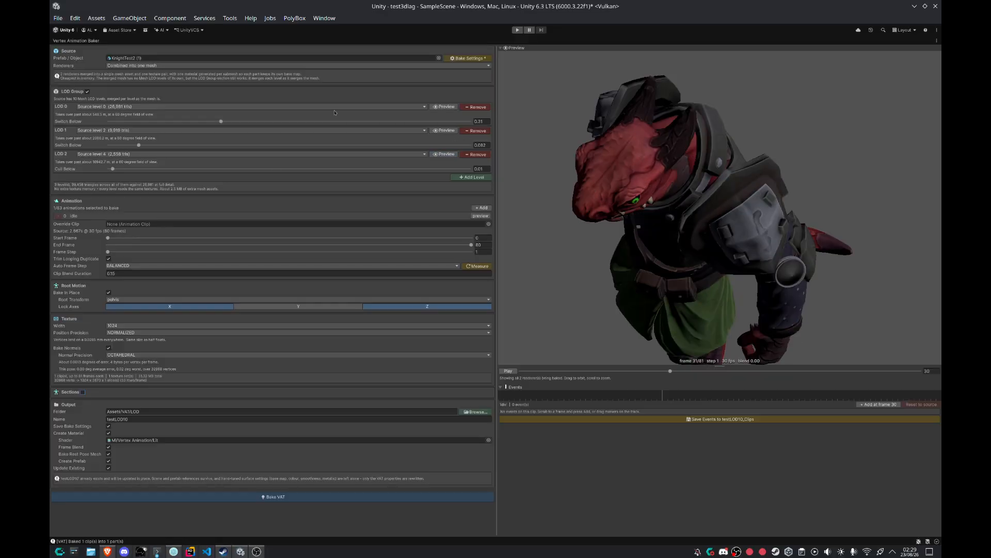
Restore the full editor layout and view the testLOD6 and testLOD5 creatures at the end of the row in the scene.
double_click(67, 43)
right_drag(465, 217, 618, 212)
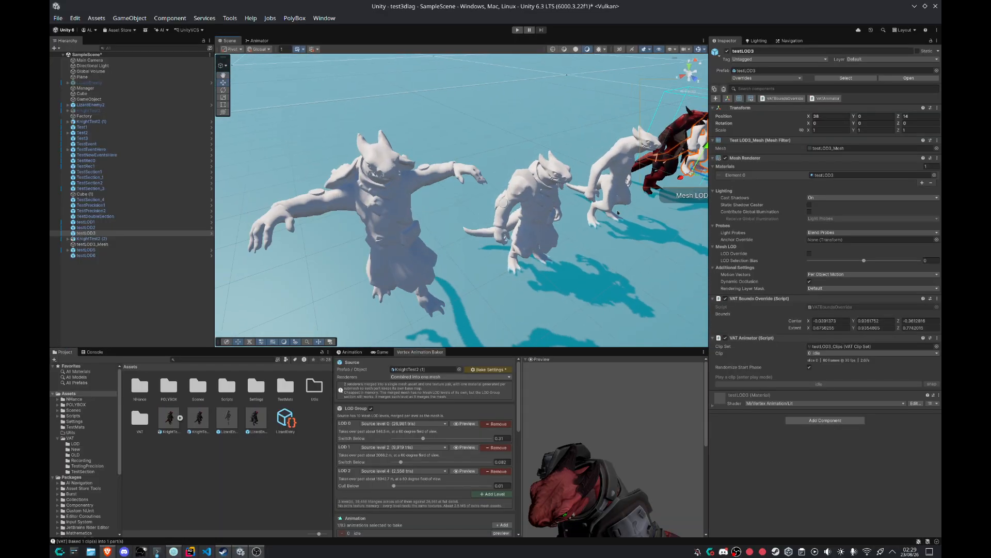
click(401, 196)
key(f)
scroll(579, 121, down, 5)
scroll(579, 121, up, 3)
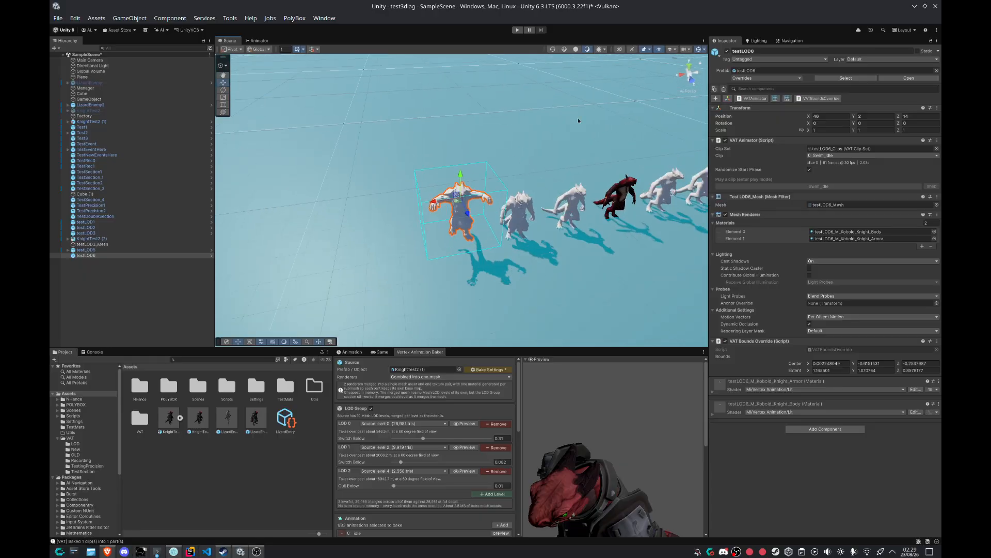
right_drag(579, 121, 612, 116)
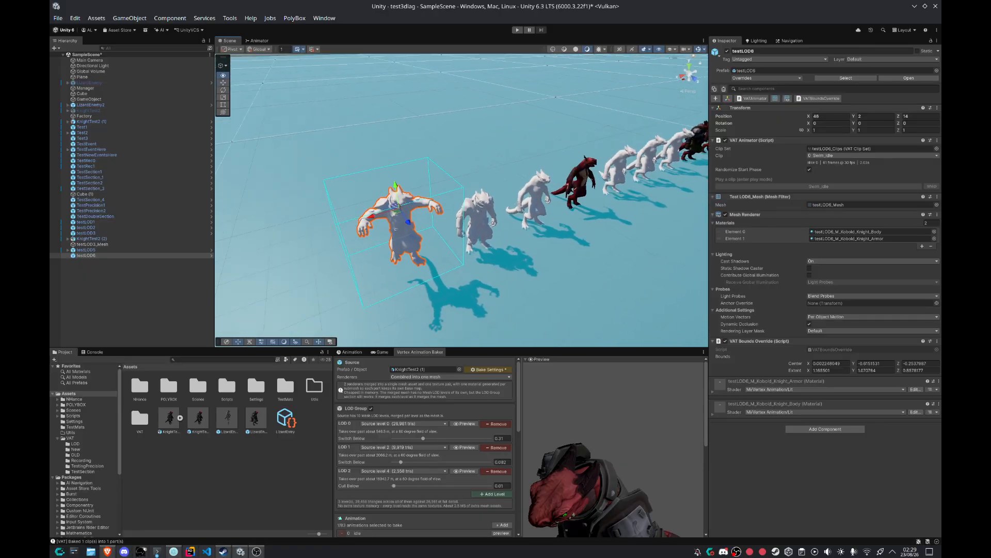
mouse_move(518, 203)
right_down()
mouse_move(490, 212)
mouse_move(516, 226)
mouse_move(473, 232)
right_up()
click(483, 207)
key(f)
scroll(518, 222, down, 6)
key(w)
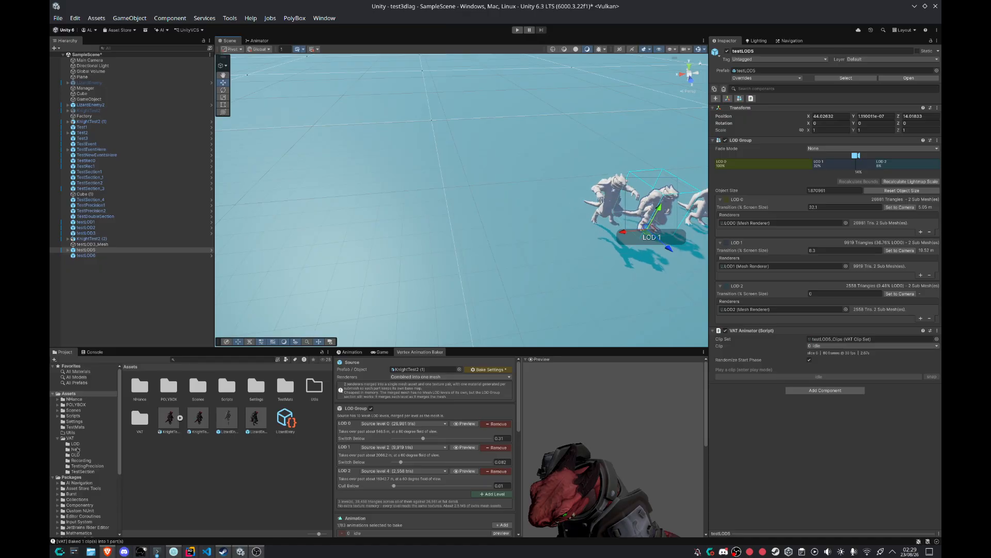
Place the testLOD10 prefab from the VAT/LOD folder into the scene at the near end of the creature row.
click(82, 445)
scroll(258, 478, down, 5)
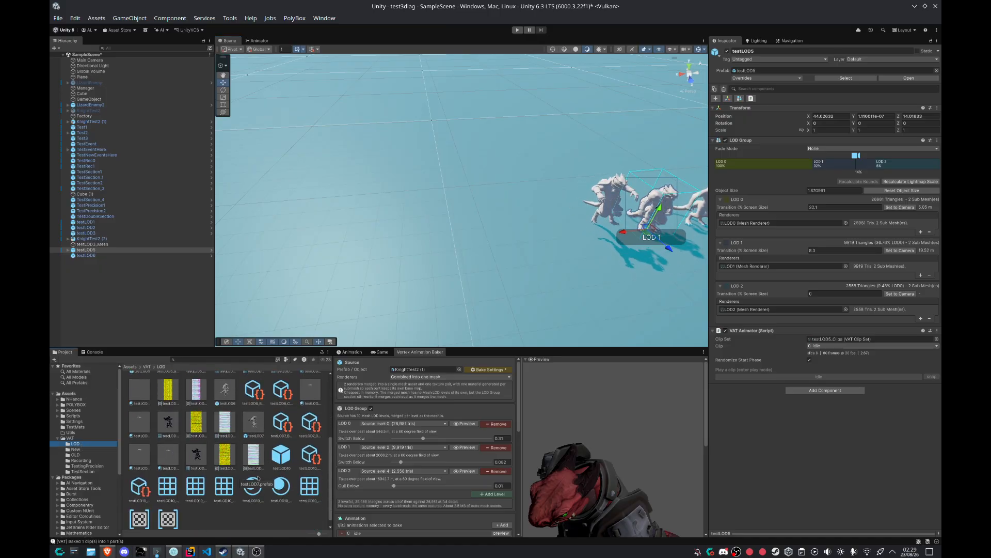
click(249, 511)
click(282, 445)
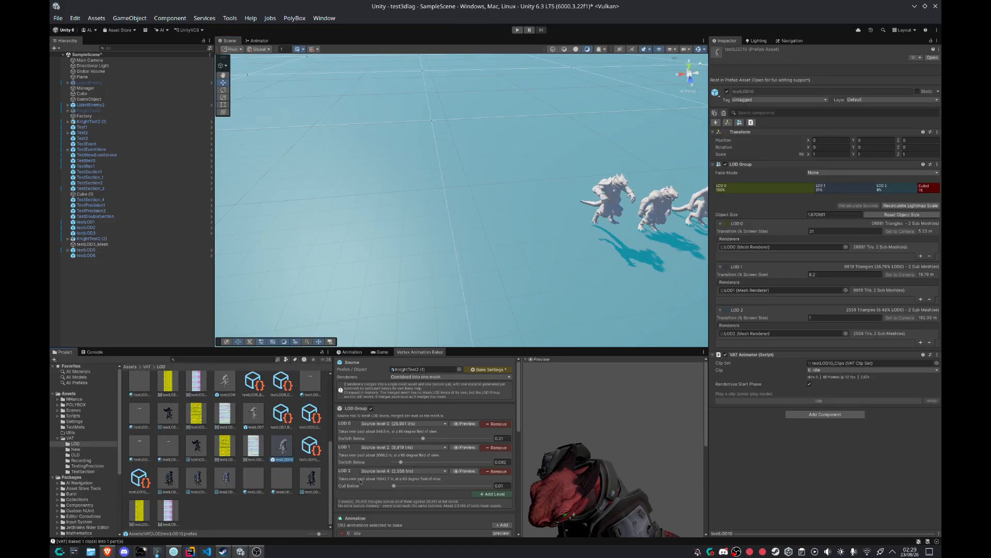
drag(356, 440, 513, 242)
right_drag(513, 242, 578, 242)
Set testLOD10's position to X 48, Y 0, Z 14 and save the scene.
click(829, 116)
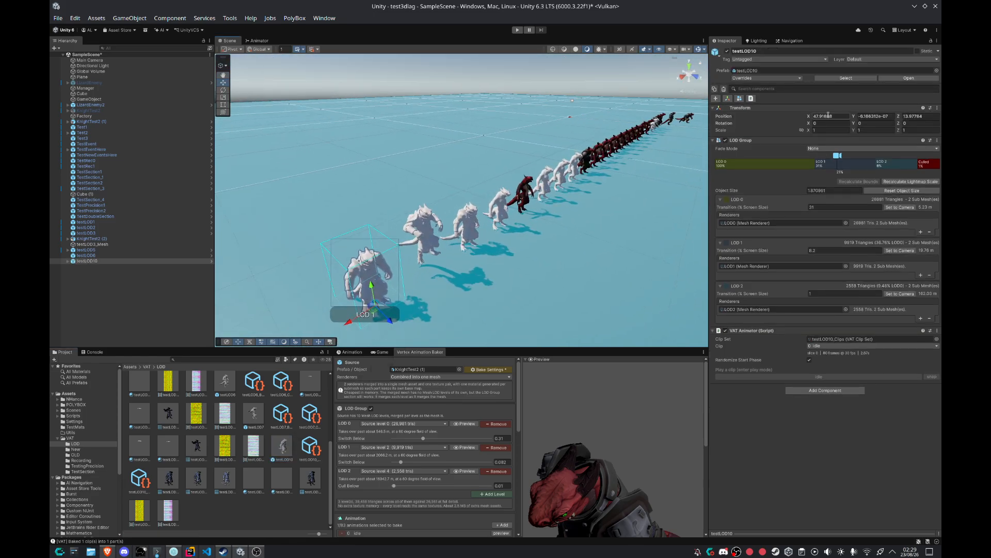
text(48)
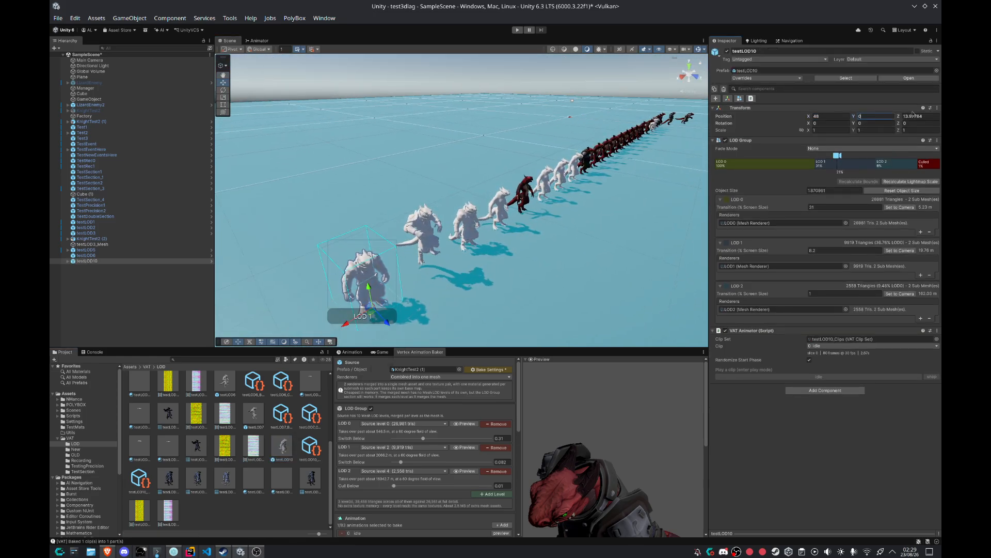
text(14)
key(ctrl+s)
Check testLOD10's LOD switching at different camera distances, and collapse the LOD 0, LOD 1 and LOD 2 details of its LOD Group.
right_drag(568, 201, 520, 246)
key(w)
key(w)
key(s)
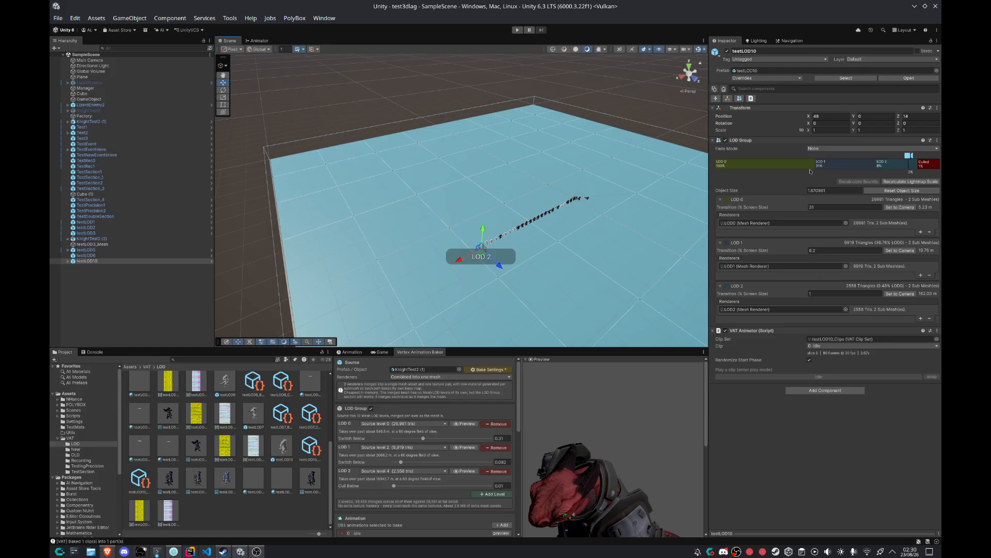
click(759, 200)
click(753, 210)
click(747, 221)
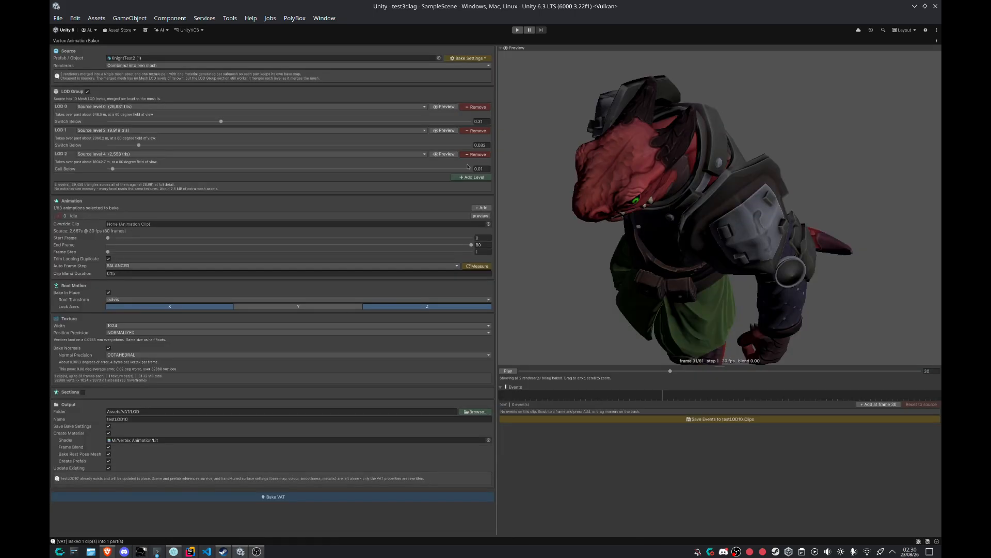
Add an LOD 3 level using source level 5 (1,343 tris) to the baker's LOD Group and preview it.
click(466, 177)
click(152, 180)
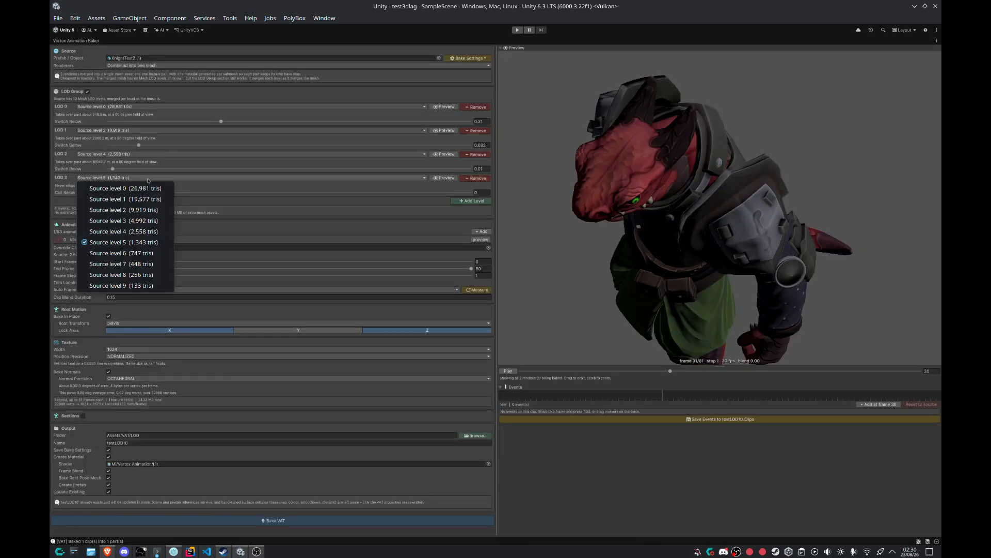
click(150, 242)
click(444, 178)
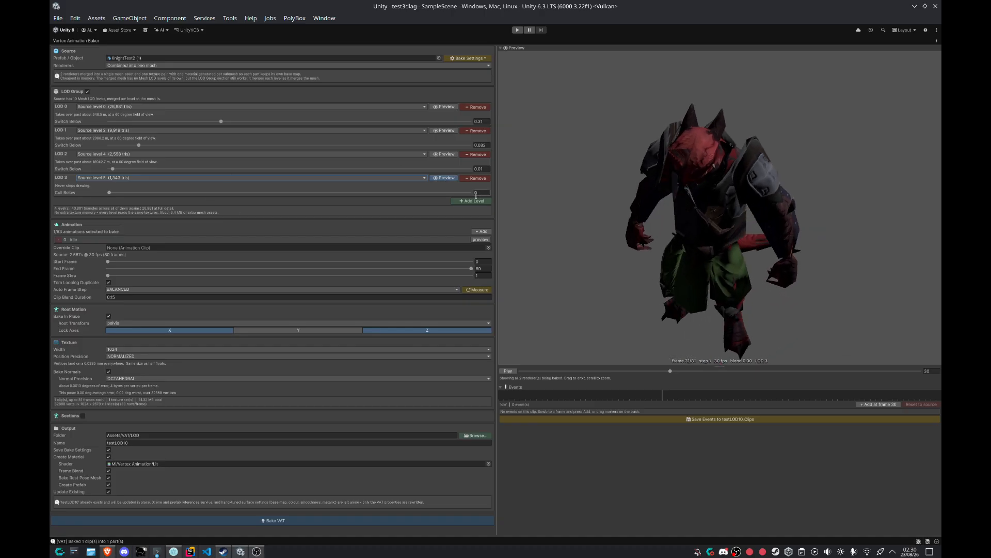
Restore the full editor layout and rebake the VAT to update testLOD10 with the added level.
double_click(71, 40)
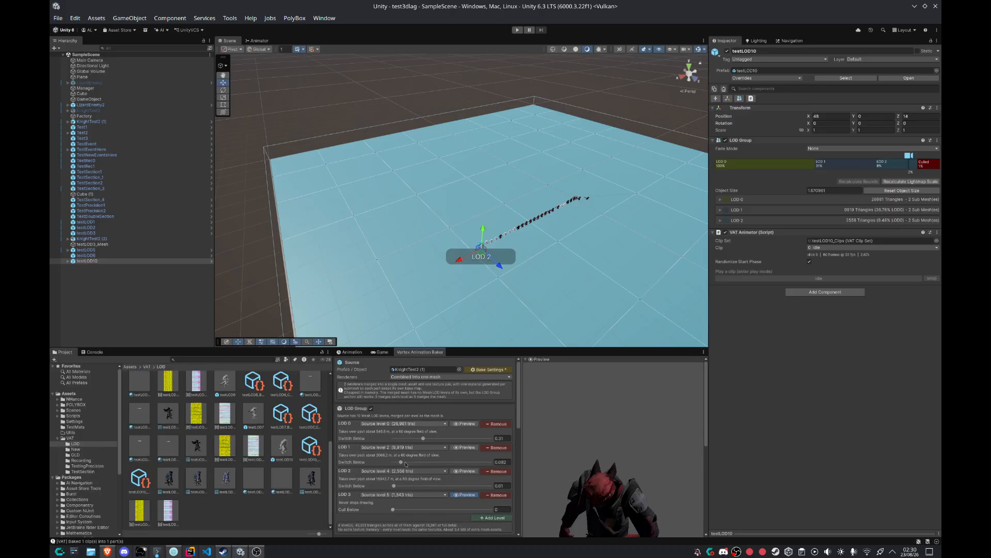
scroll(424, 497, down, 10)
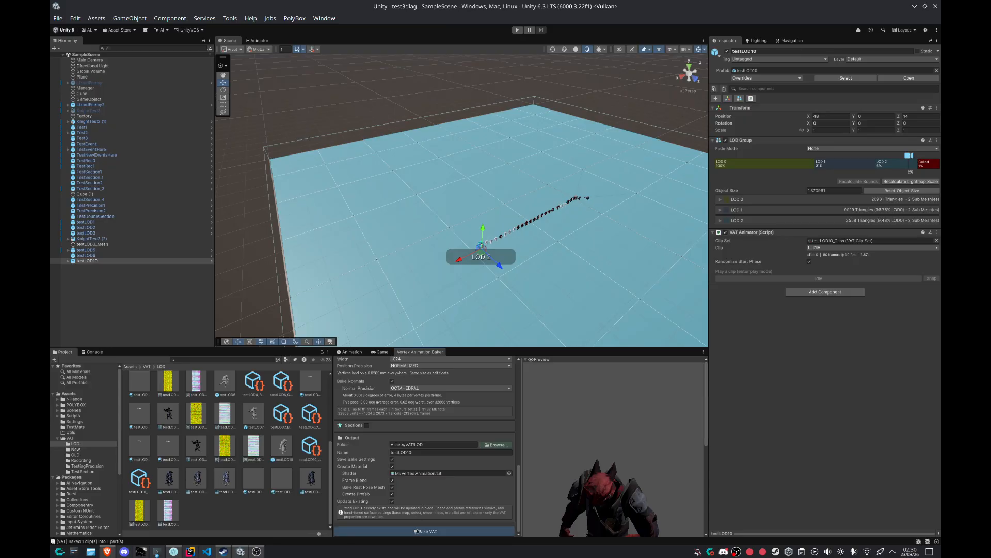
click(425, 531)
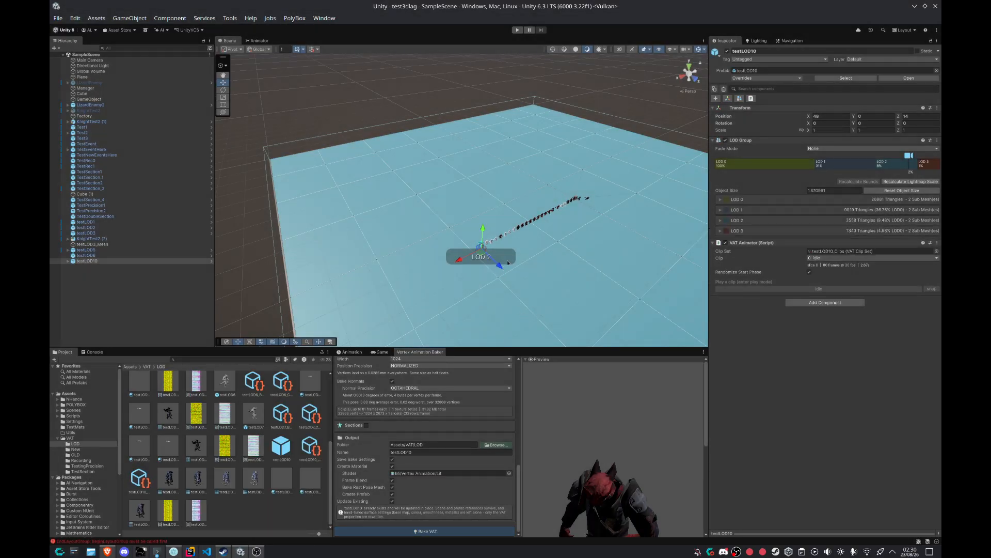
Inspect testLOD10's LOD 3 entry in the LOD Group and check its LOD switching between distant and close views.
right_drag(602, 182, 604, 221)
key(w)
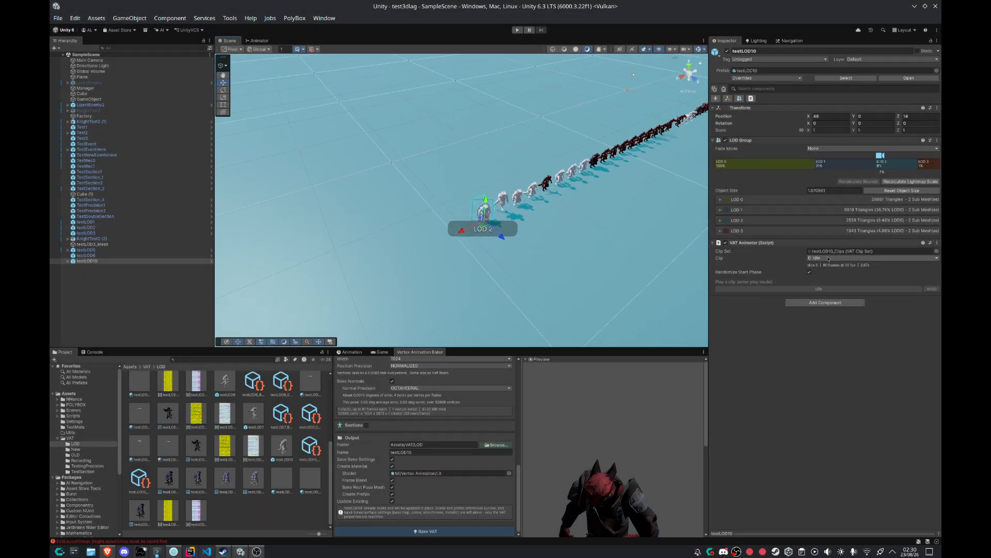
click(777, 232)
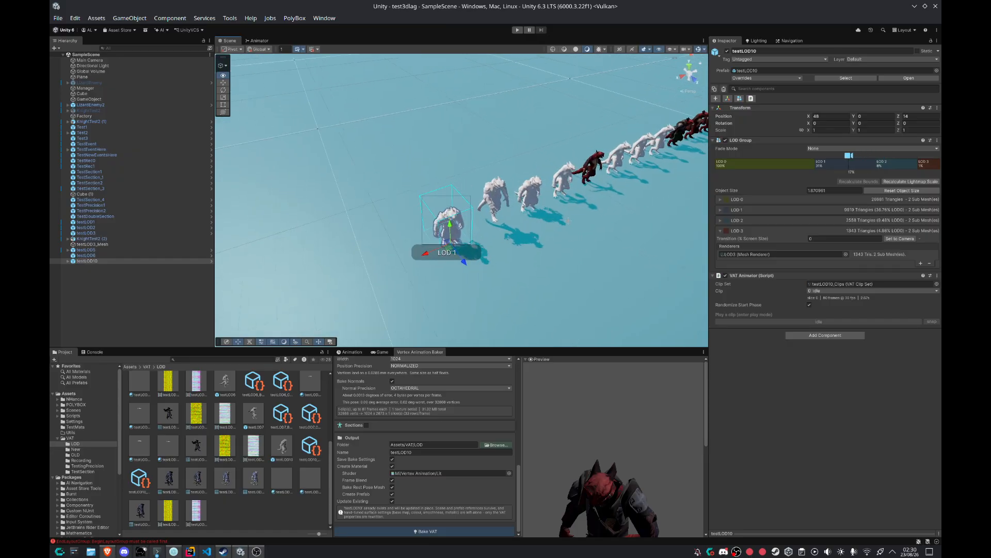
key(s)
right_drag(615, 227, 607, 227)
key(w)
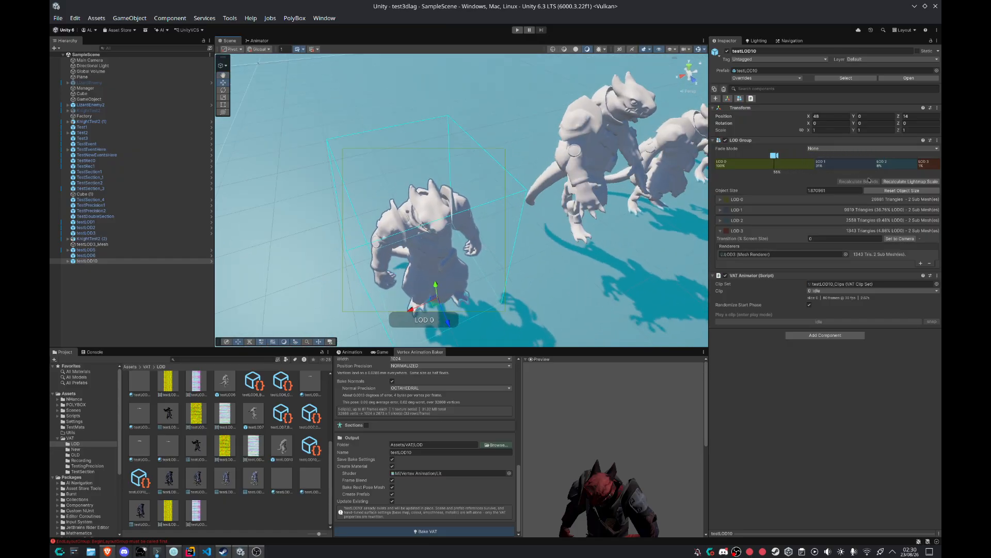
mouse_move(775, 156)
mouse_down()
mouse_move(919, 156)
mouse_move(777, 156)
mouse_up()
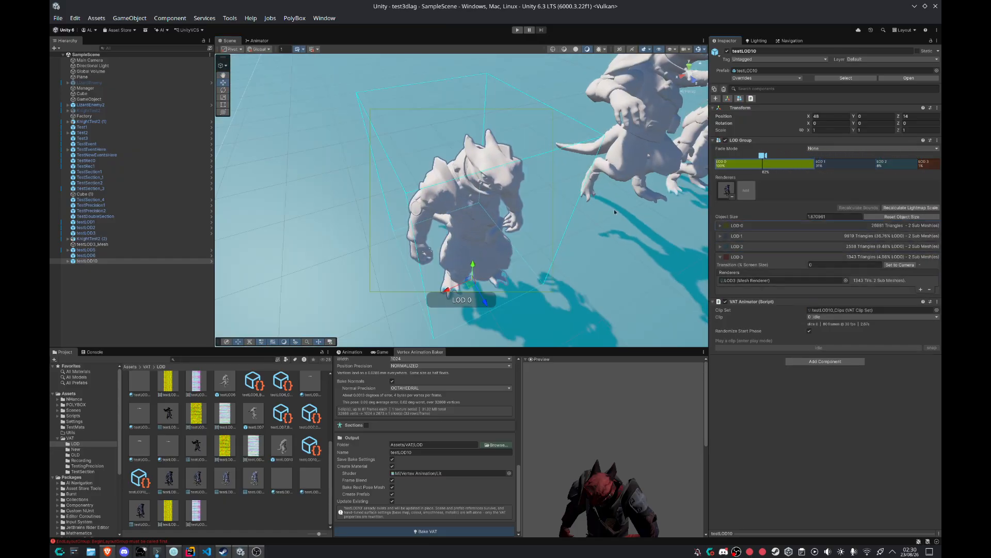
Expand testLOD10 in the Hierarchy, select its LOD3 child and examine that mesh up close in the scene.
click(66, 262)
click(67, 261)
click(87, 283)
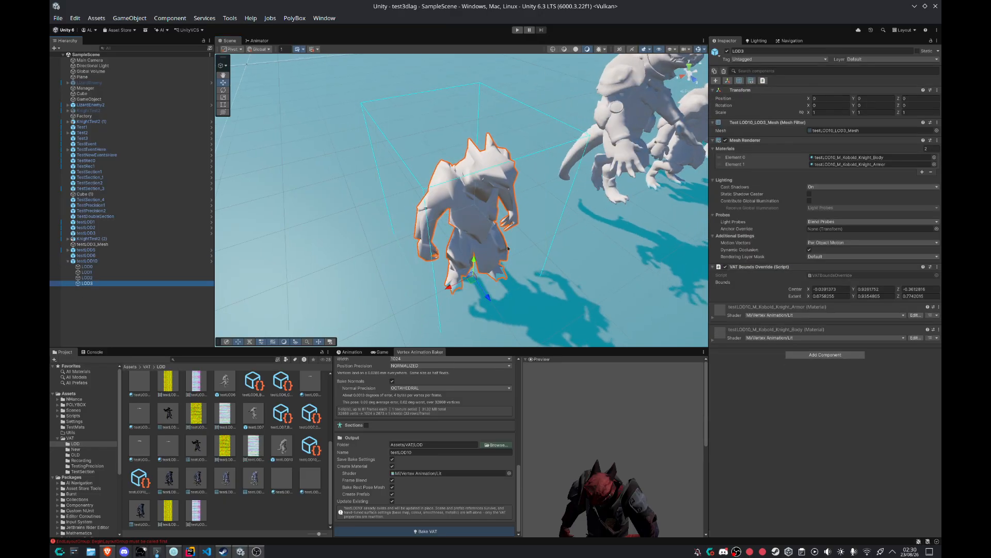
key(w)
right_drag(555, 235, 408, 238)
key(d)
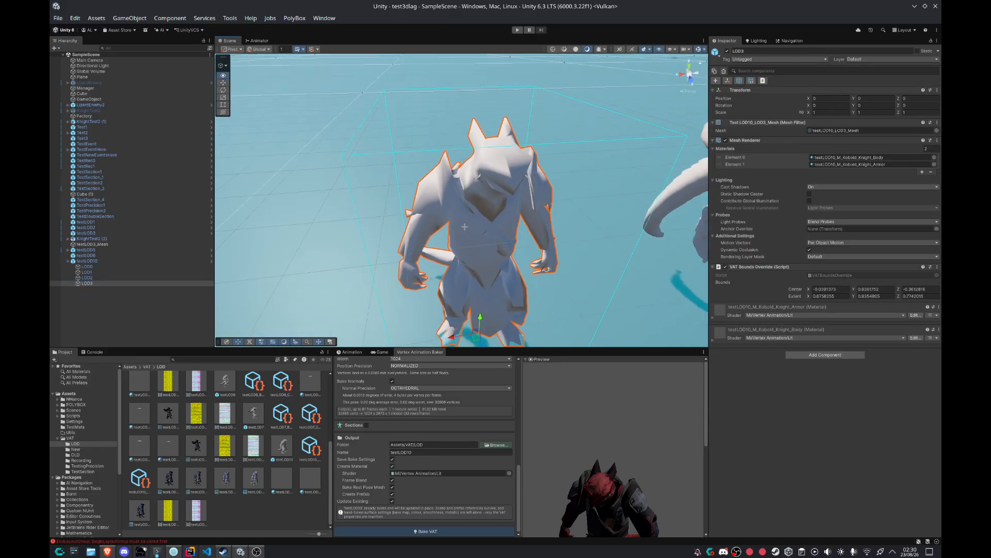
Locate testLOD10's armor material through the LOD0 child's Mesh Renderer and open its Base Map texture selection.
click(310, 478)
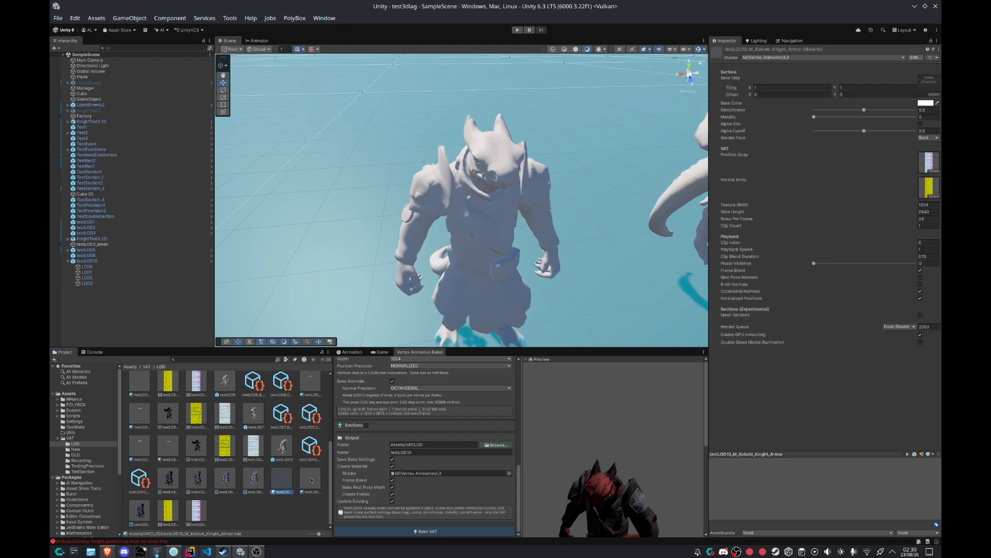
click(87, 266)
click(847, 165)
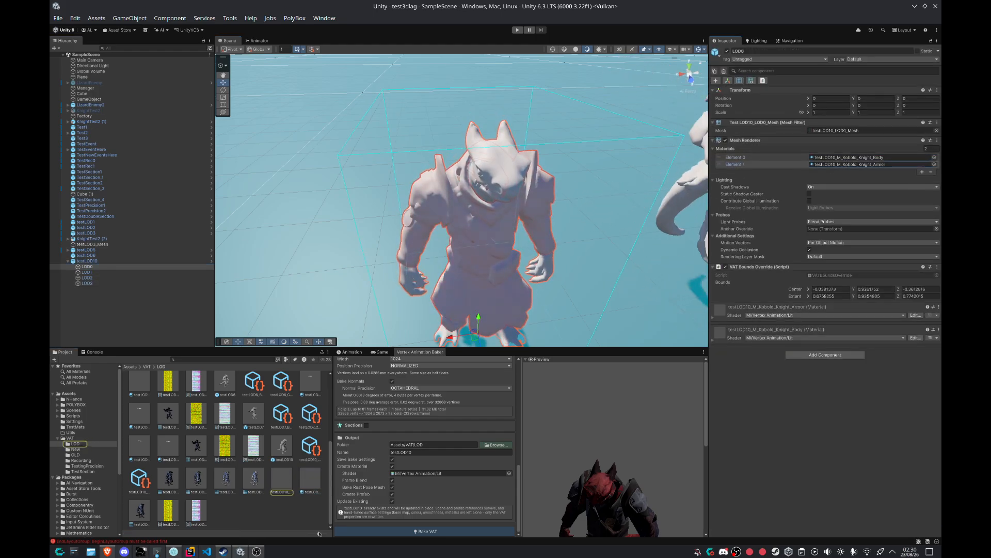
click(256, 480)
click(282, 479)
click(933, 96)
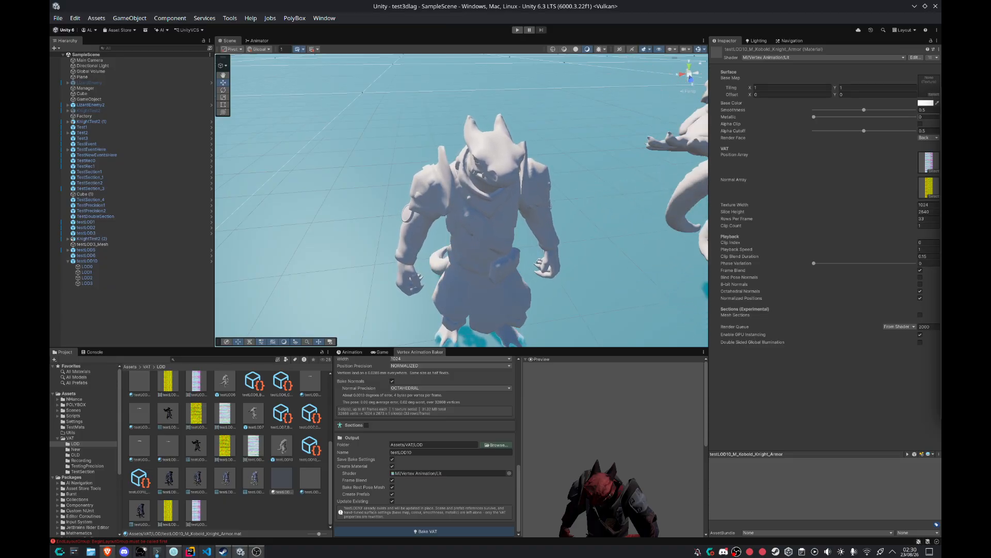
Switch to OBS to pause the recording, and back in Unity clear the Console before returning to the Project assets.
click(257, 551)
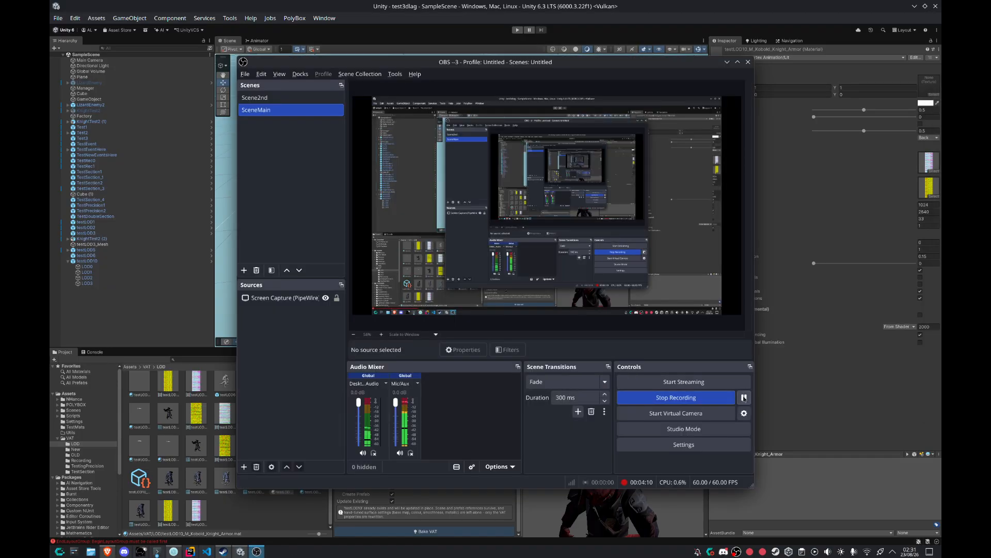
click(95, 352)
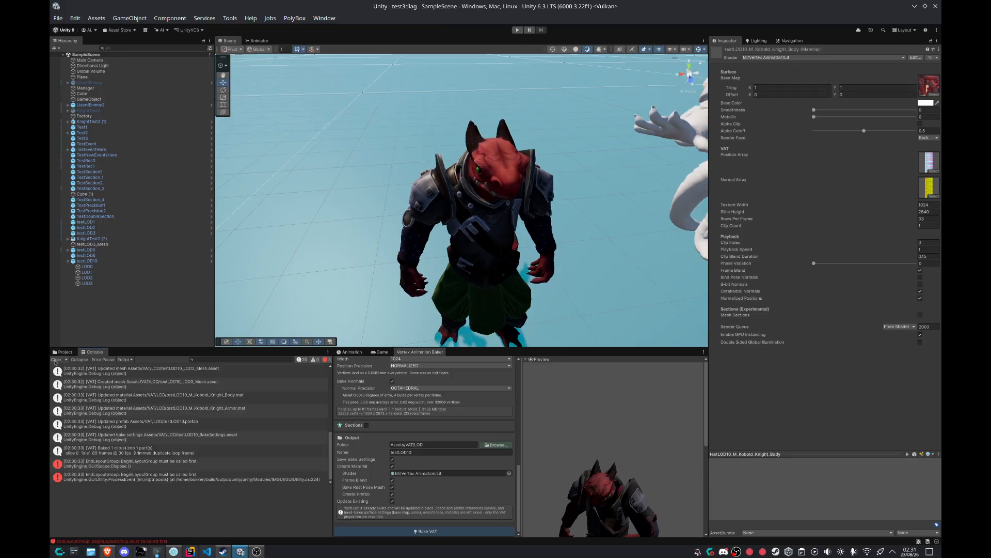
click(63, 352)
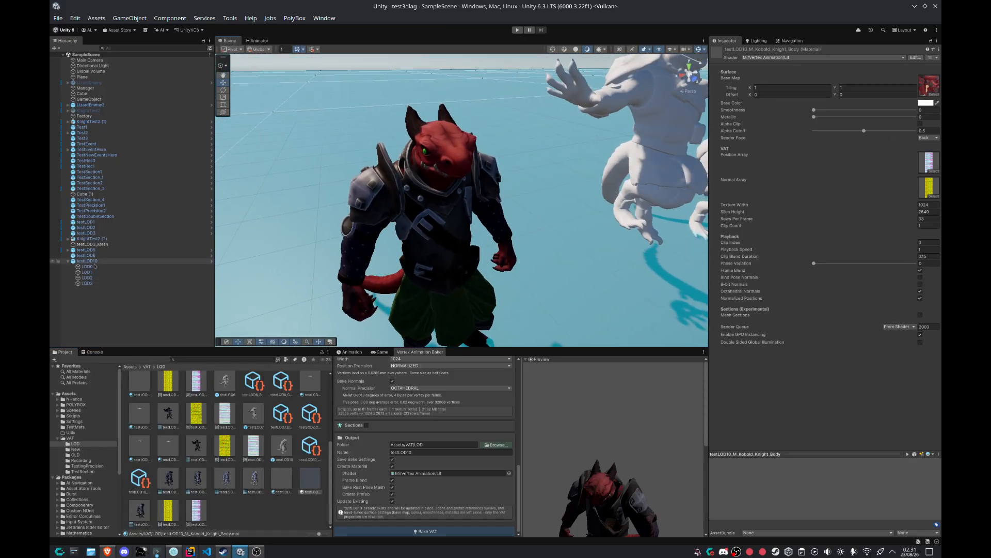
Go through testLOD10's children from LOD0 to LOD3 and compare the textured meshes up close in the scene.
click(88, 266)
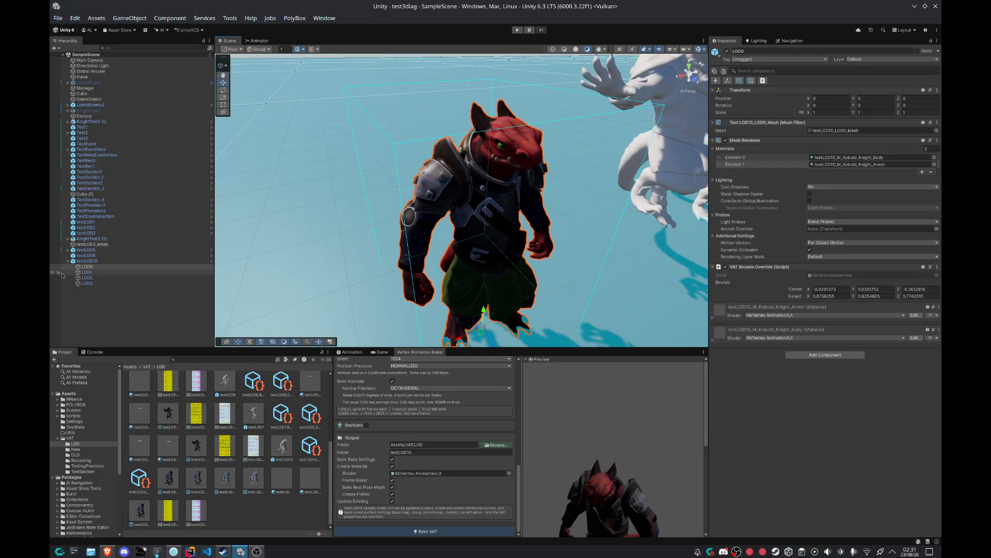
click(97, 267)
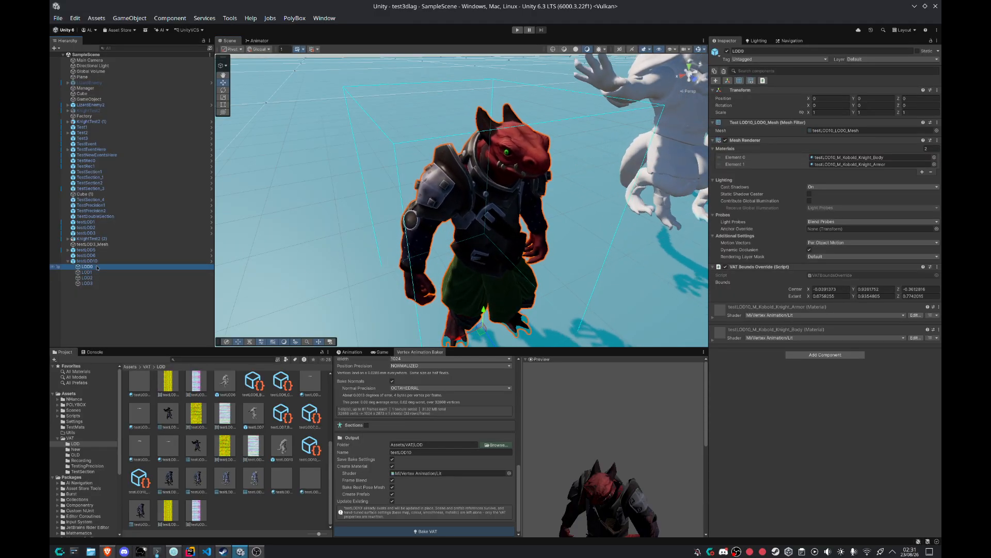
key(Down)
key(Down)
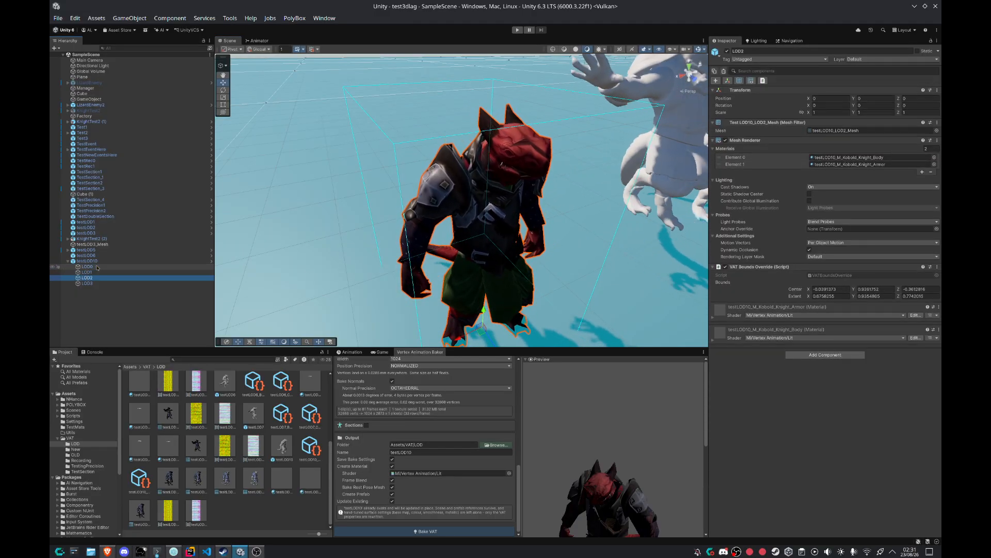
key(Down)
Bring up the Game view and examine testLOD10's active LOD level from a distant Scene view, with its children collapsed.
right_drag(439, 150, 491, 182)
key(s)
click(377, 352)
click(87, 261)
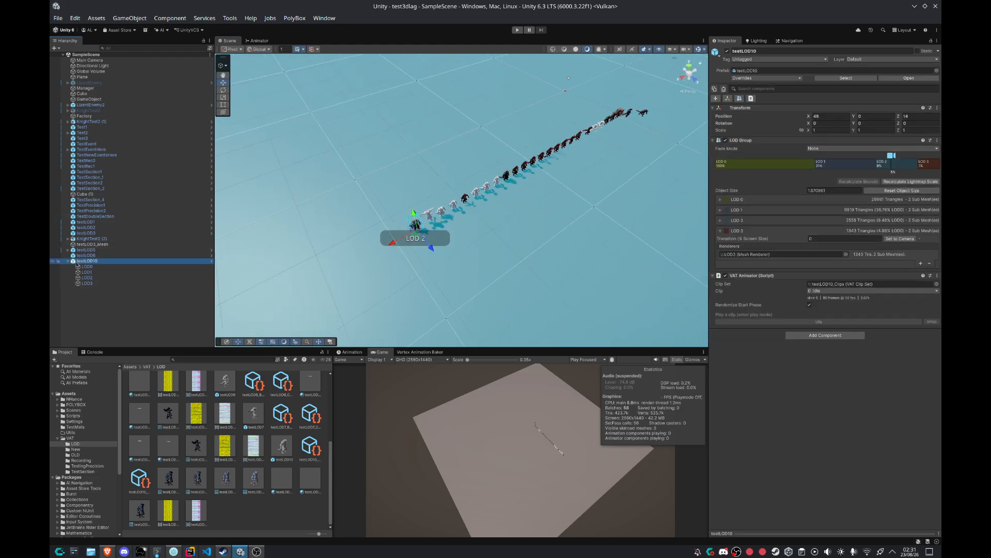
click(69, 261)
key(f)
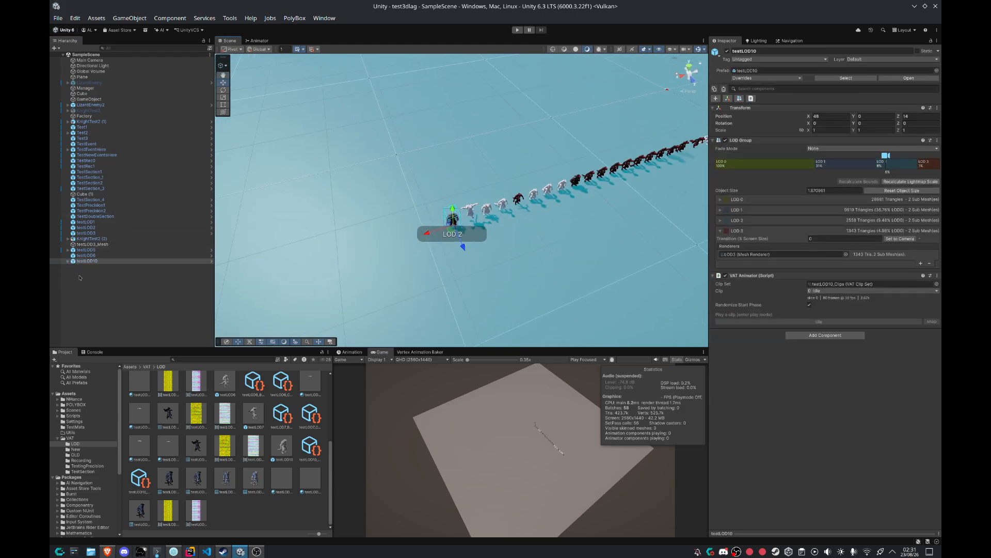
scroll(260, 402, up, 1)
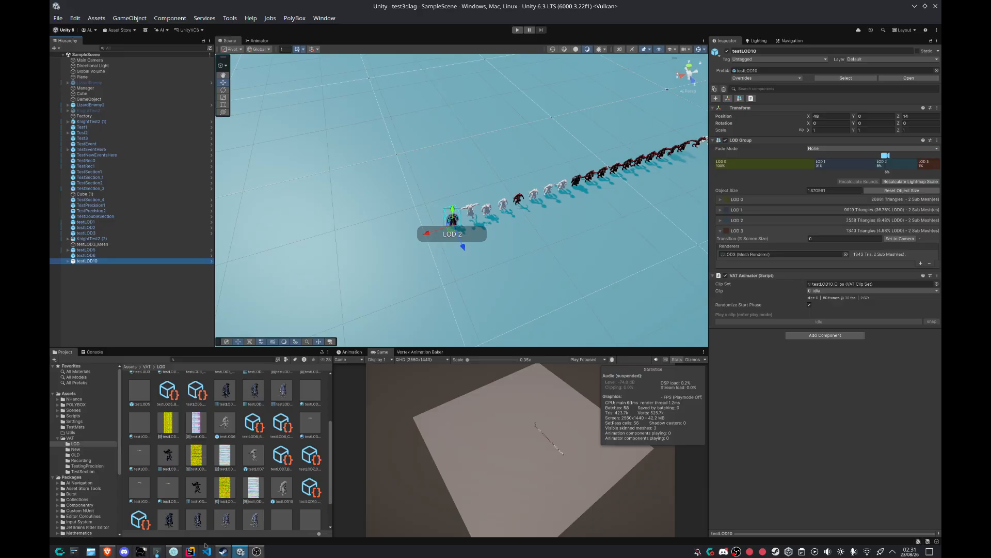
click(254, 550)
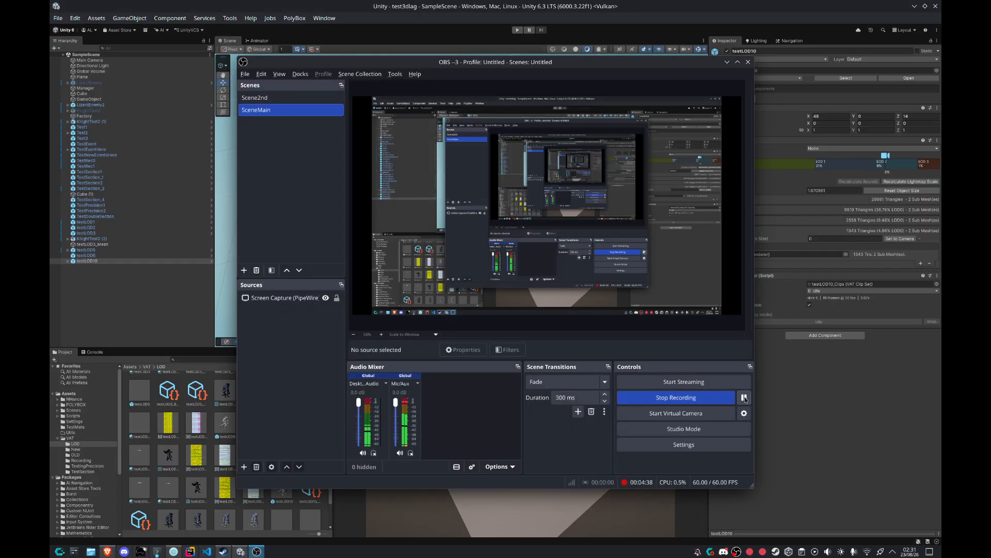
click(75, 279)
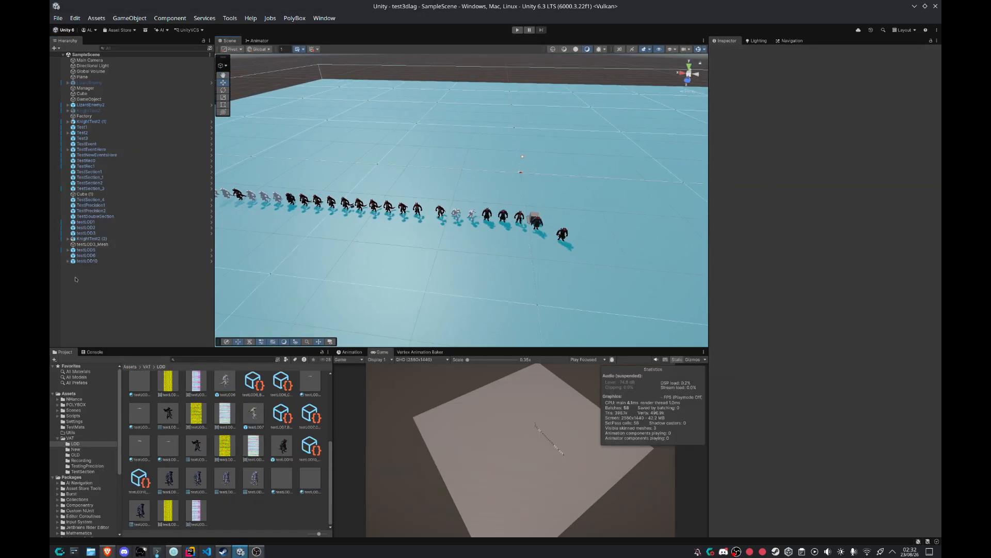
Deactivate all Hierarchy objects from LizardEnemy2 through testLOD10.
click(87, 261)
shift+click(90, 105)
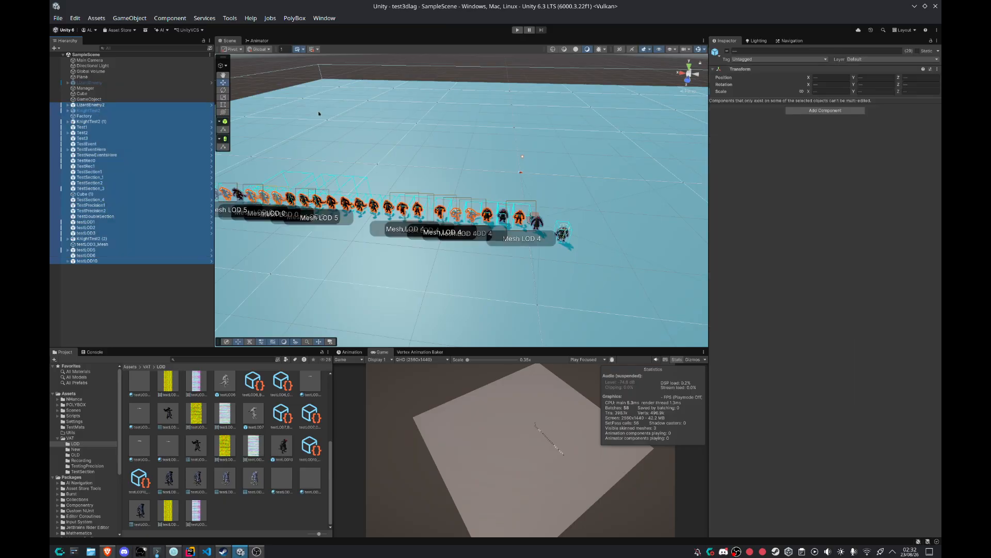
right_drag(319, 113, 330, 126)
click(727, 50)
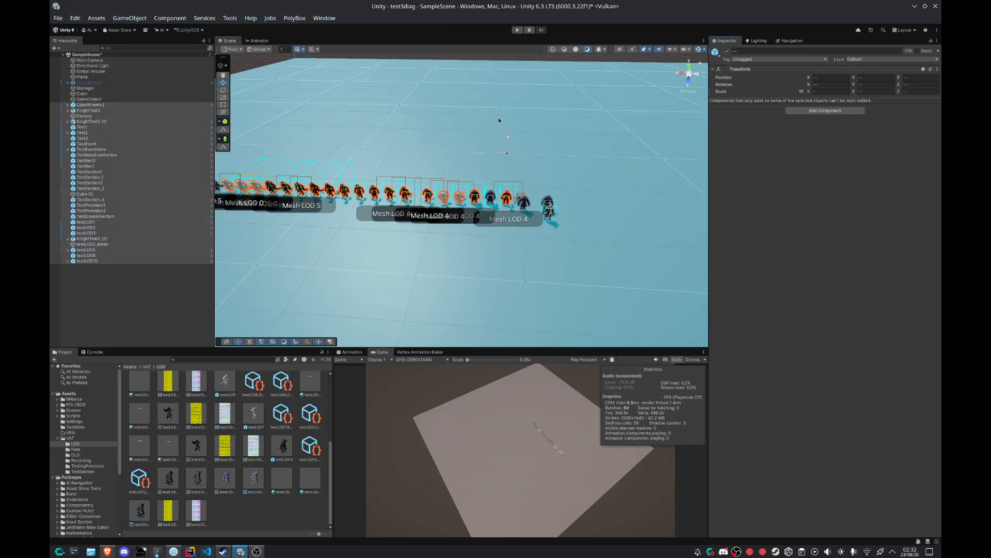
key(ctrl+z)
key(ctrl+z)
key(ctrl+z)
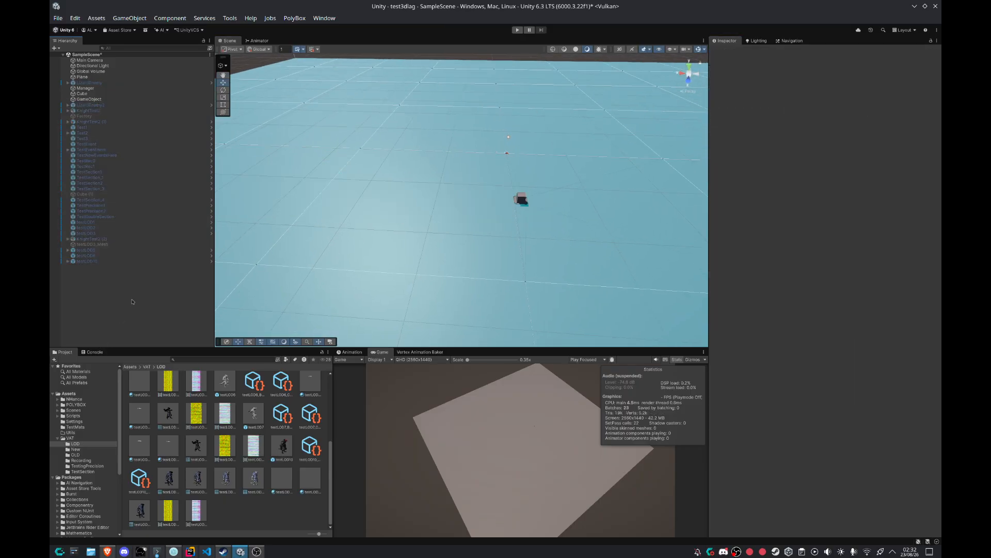
Enable Spawn From Factory on the Manager's Scene Manager script and test the game in a maximized Game view.
click(810, 152)
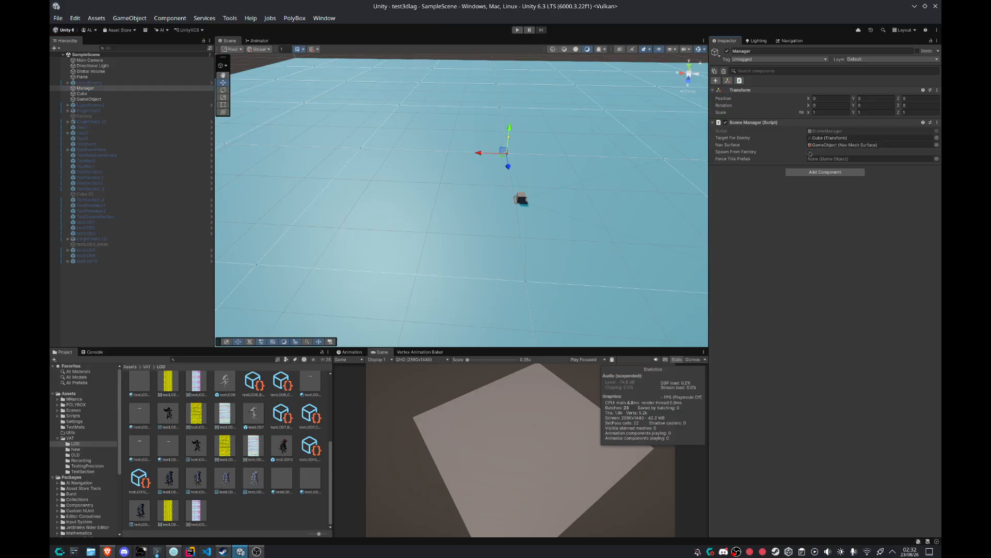
double_click(380, 353)
click(518, 31)
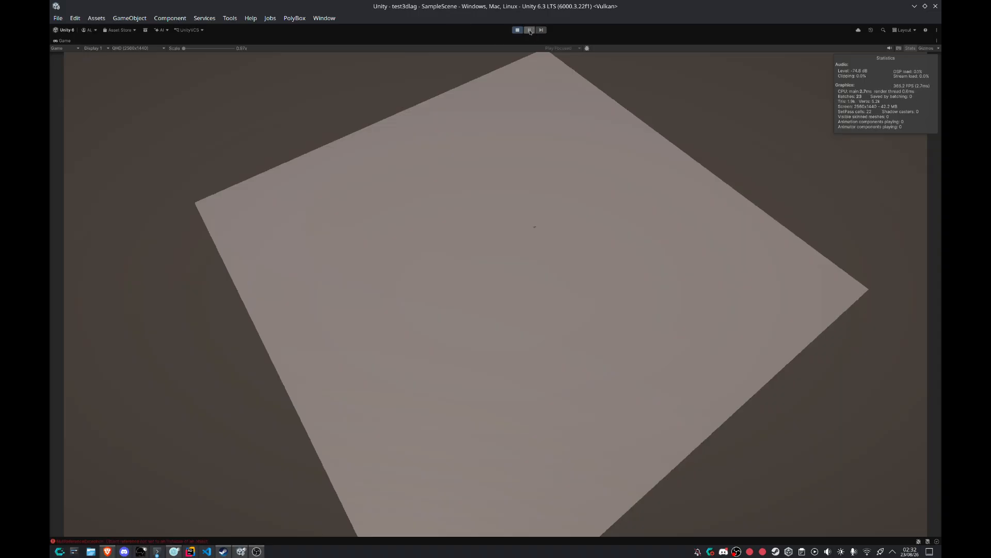
double_click(58, 41)
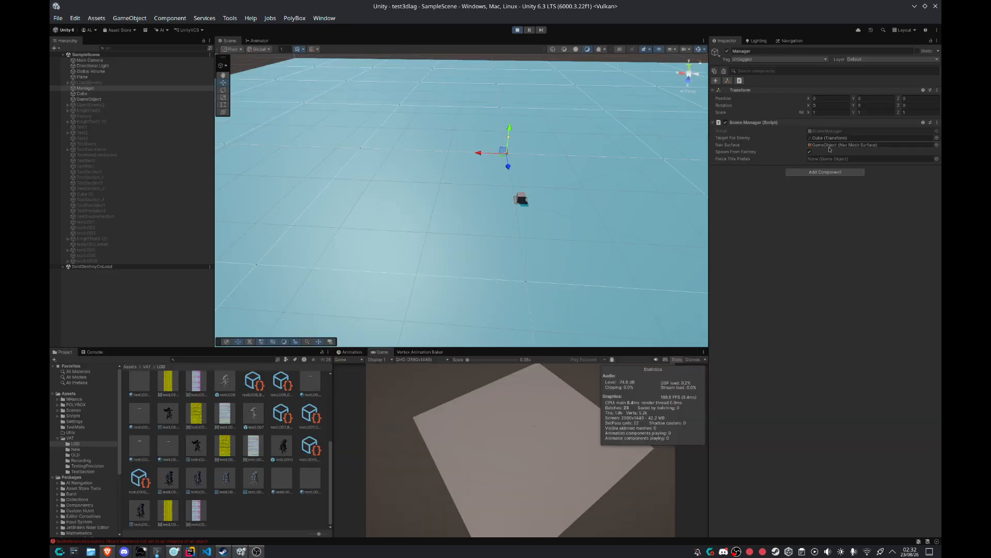
Inspect GameObject's NavMesh Surface, the DontDestroyOnLoad contents and KnightTest2 (1) while the game runs.
click(113, 101)
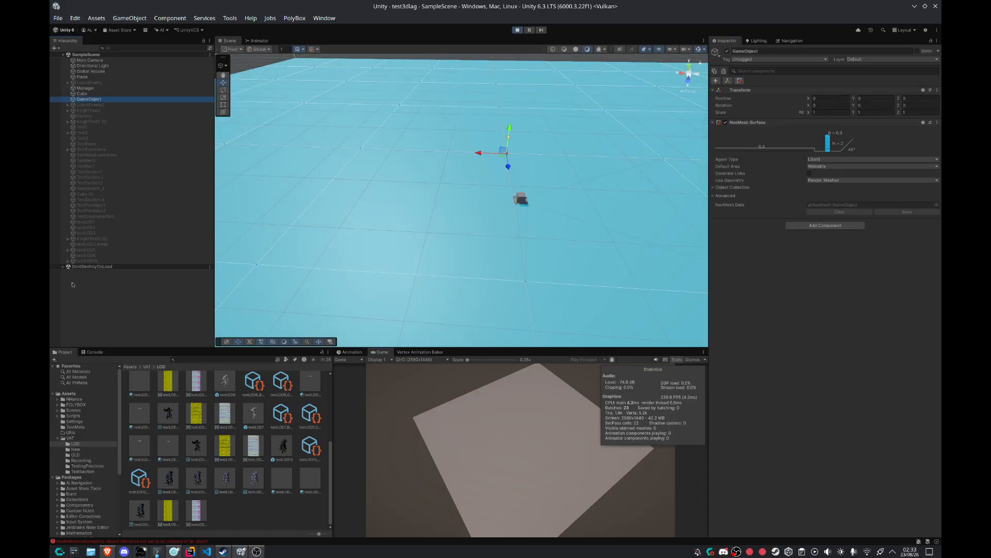
click(63, 267)
click(91, 122)
key(f)
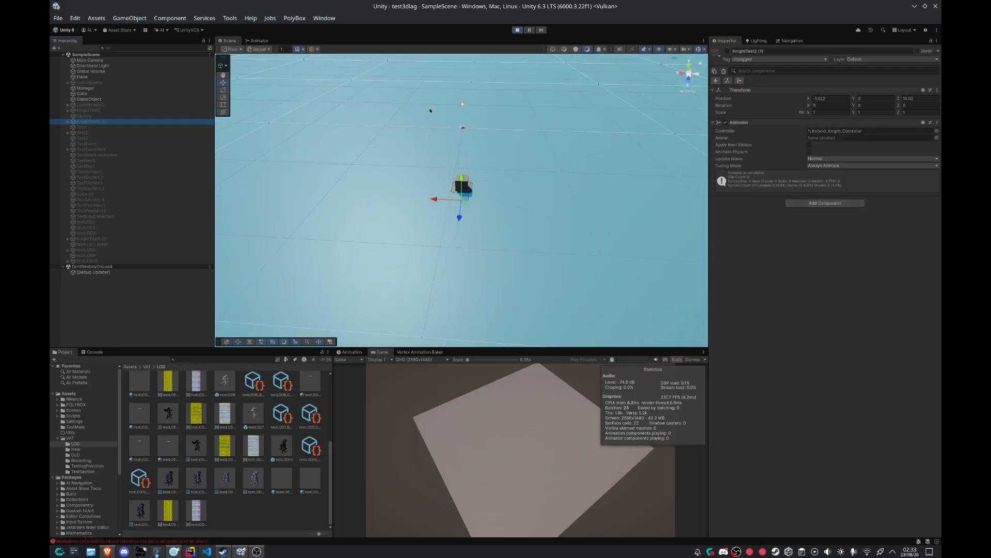
Stop the game, activate the Factory object and enter Play mode again.
click(91, 116)
click(517, 30)
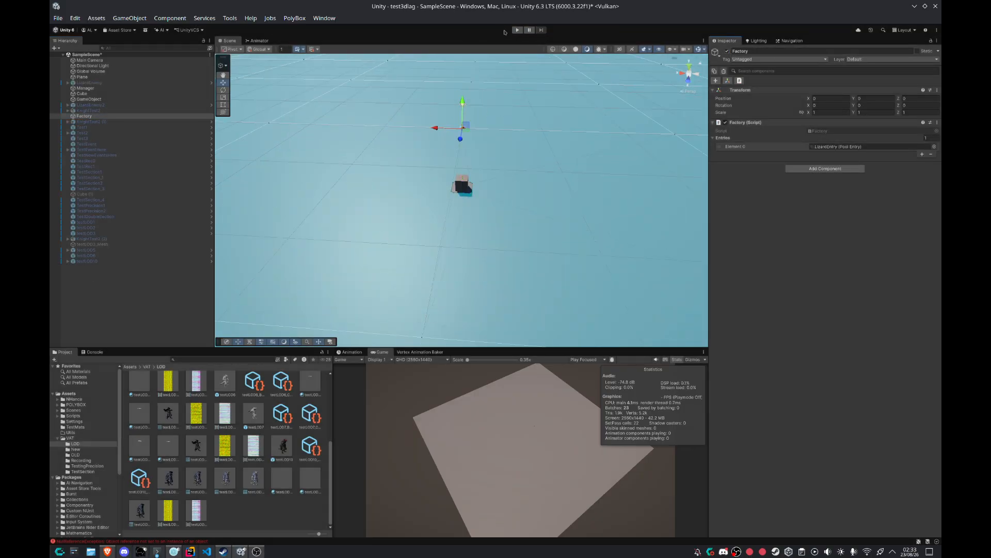
click(516, 30)
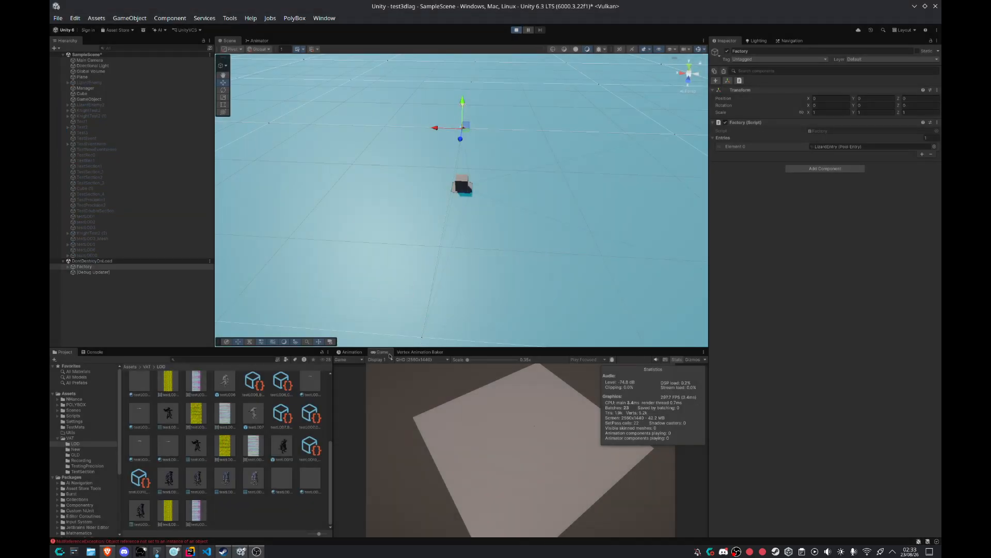
Watch the enemies spawn in a maximized Game view, restore the layout and move closer to the crowd in the scene.
double_click(387, 353)
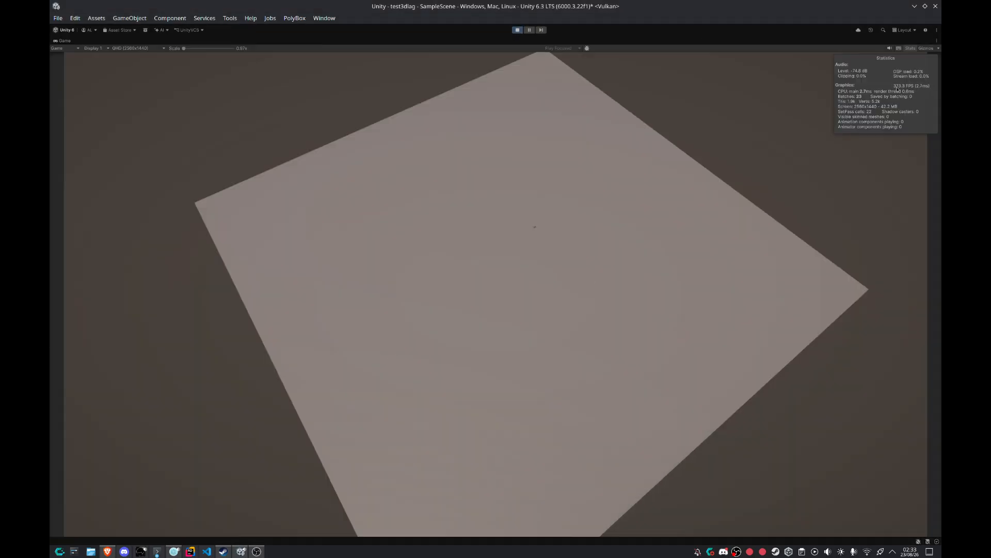
click(530, 31)
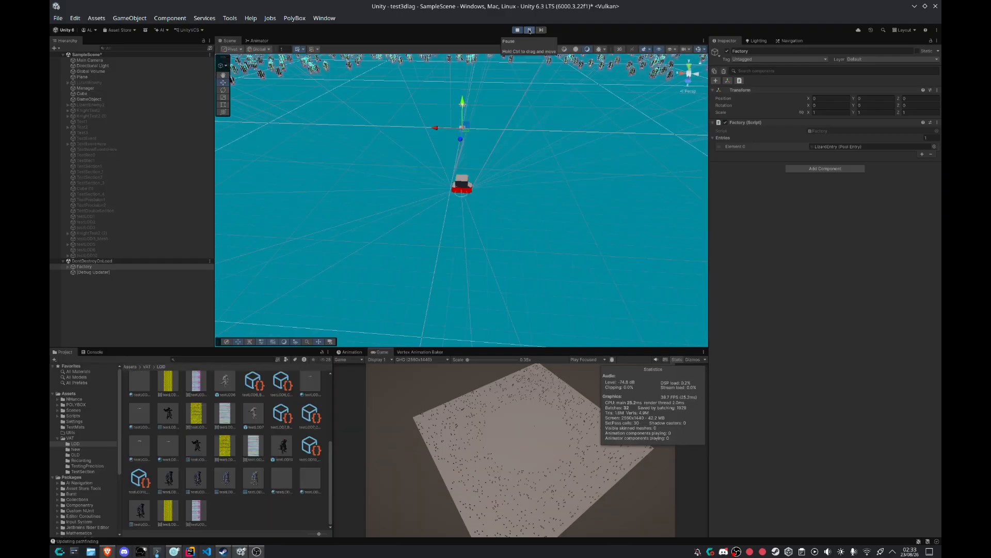
right_drag(549, 95, 333, 333)
key(w)
Check the crowd and its rendering statistics in a maximized Game view and restore the full editor layout.
double_click(382, 352)
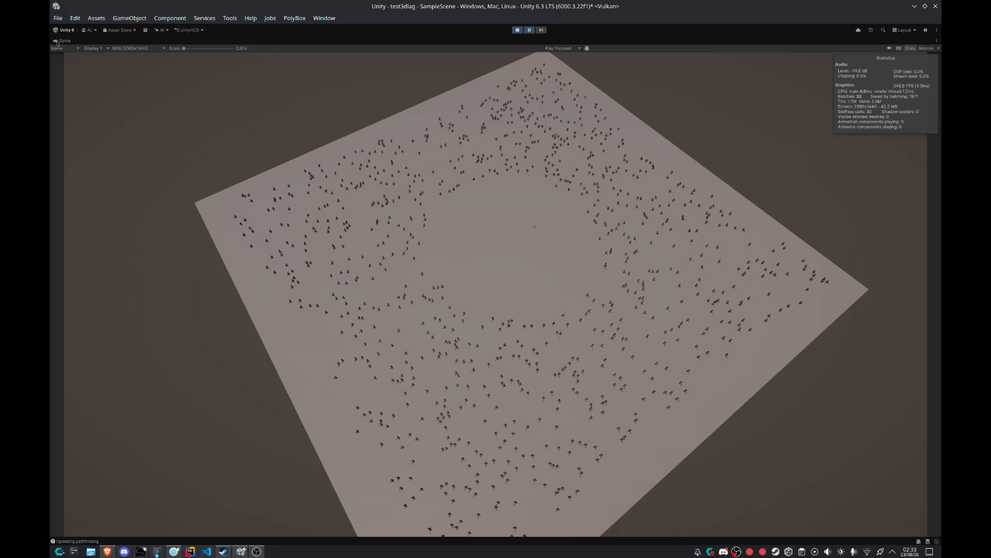
double_click(57, 41)
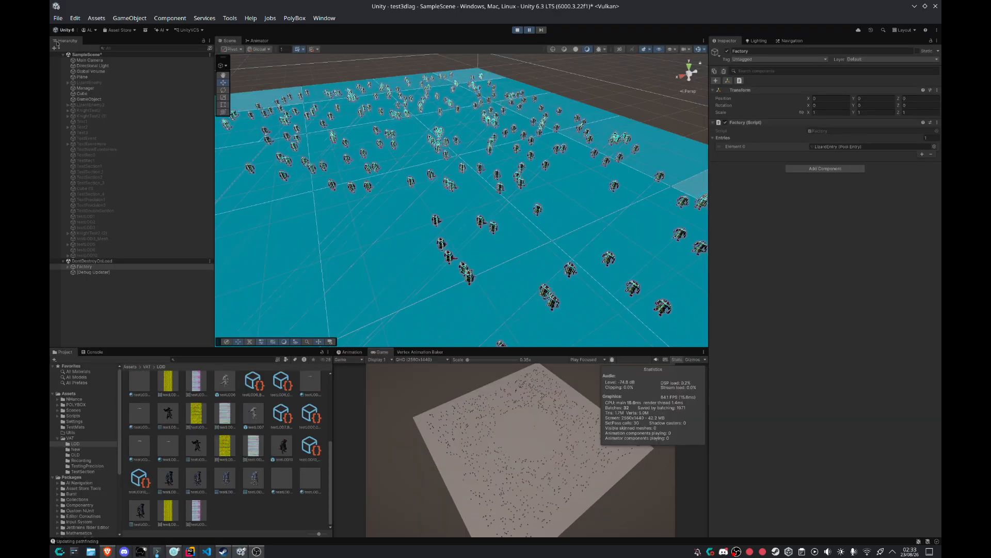
double_click(389, 354)
key(super+w)
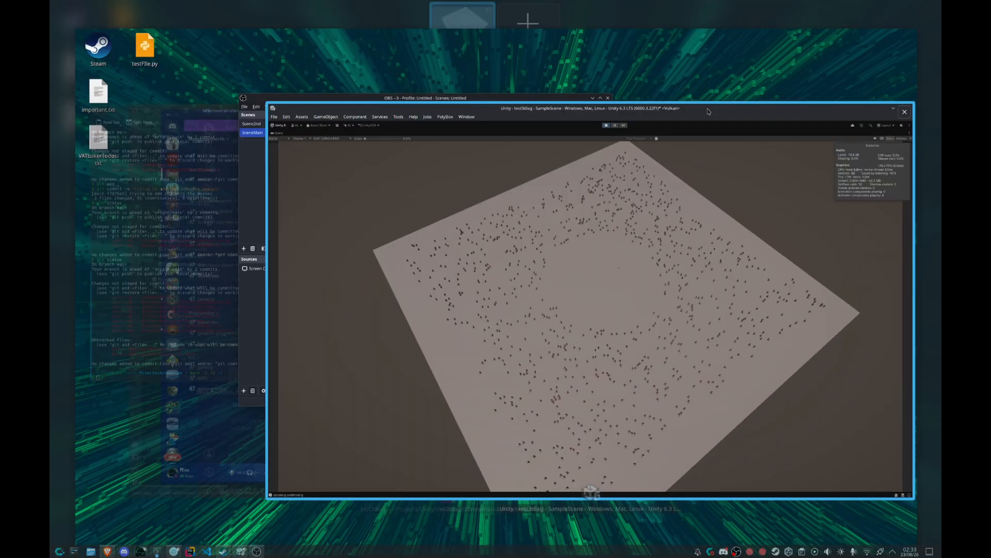
click(708, 111)
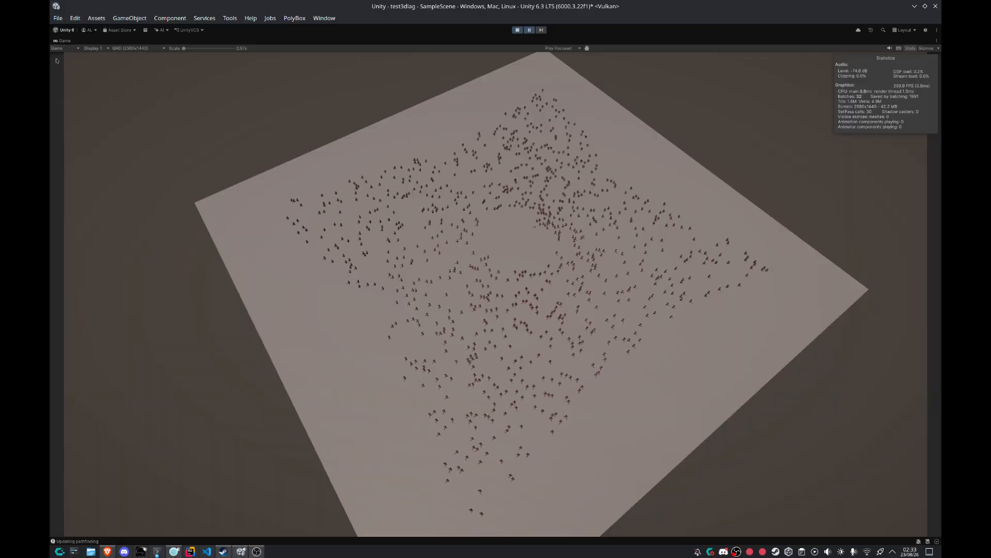
double_click(62, 41)
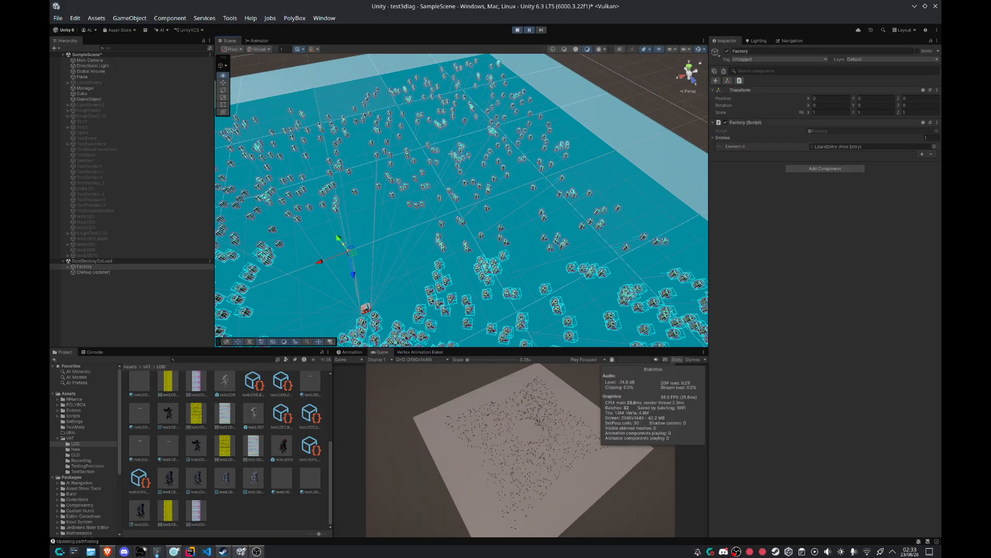
Survey the spawned crowd from above with Factory deselected, and frame one enemy's mesh to examine its LOD.
right_drag(404, 193, 198, 218)
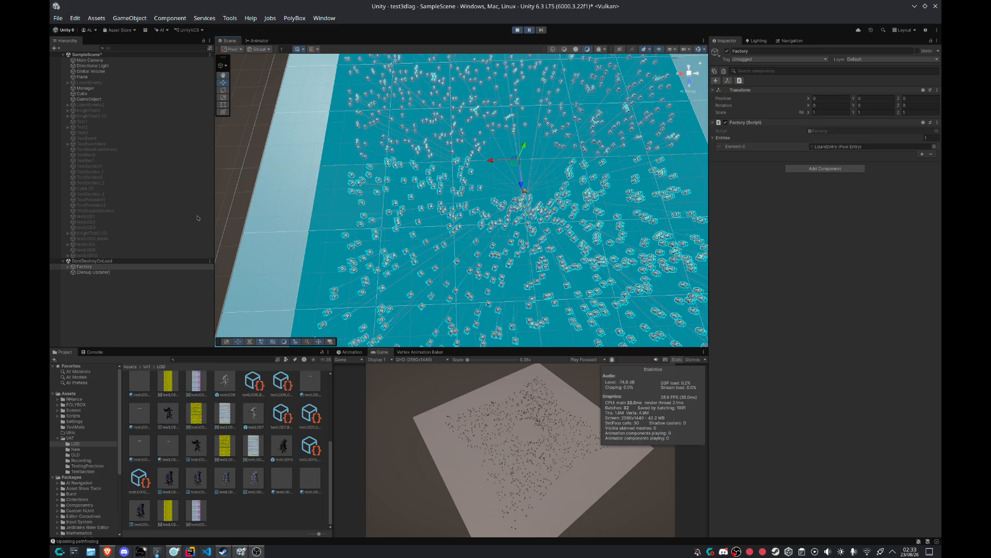
right_drag(391, 195, 558, 178)
key(s)
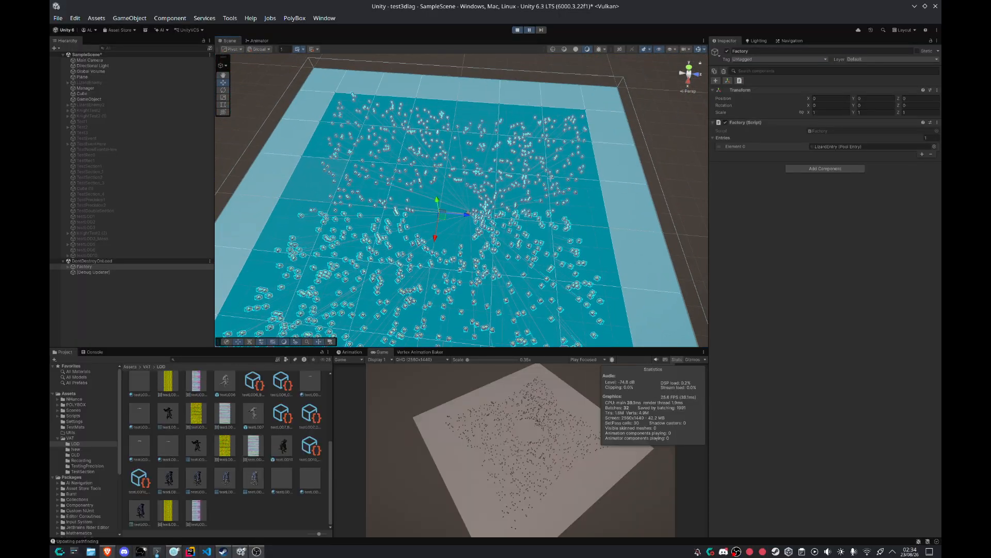
click(137, 299)
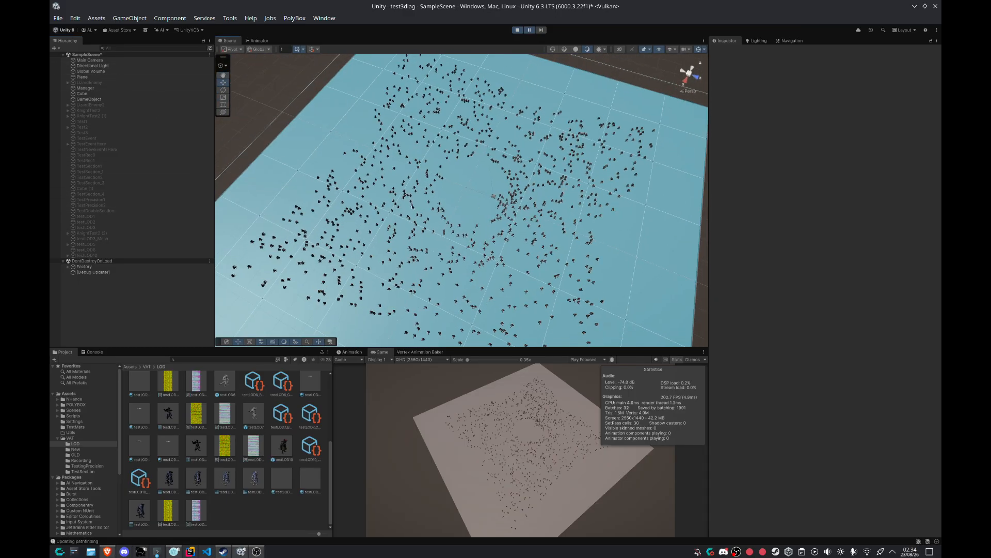
click(476, 201)
key(f)
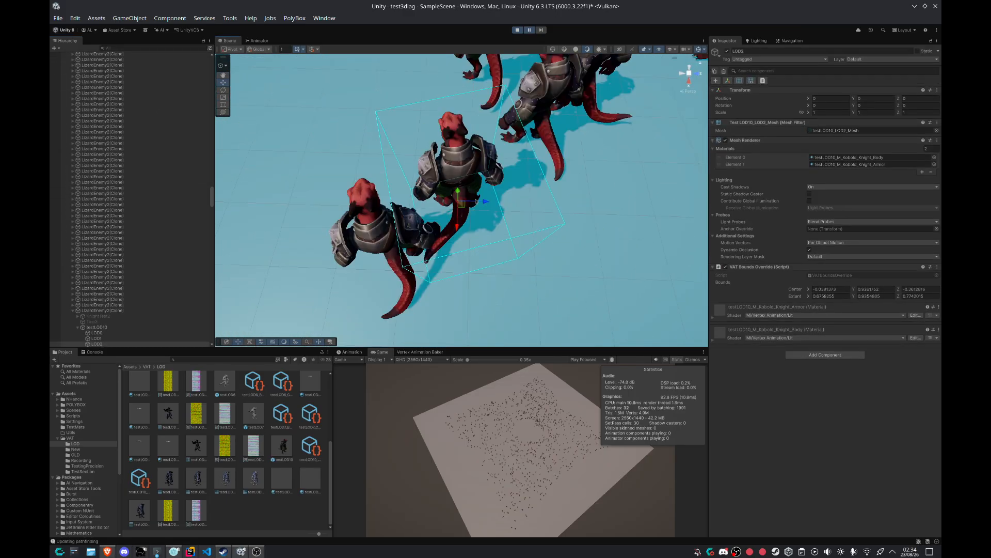
Resume the game, clear the selection and survey the whole moving crowd from above.
click(529, 29)
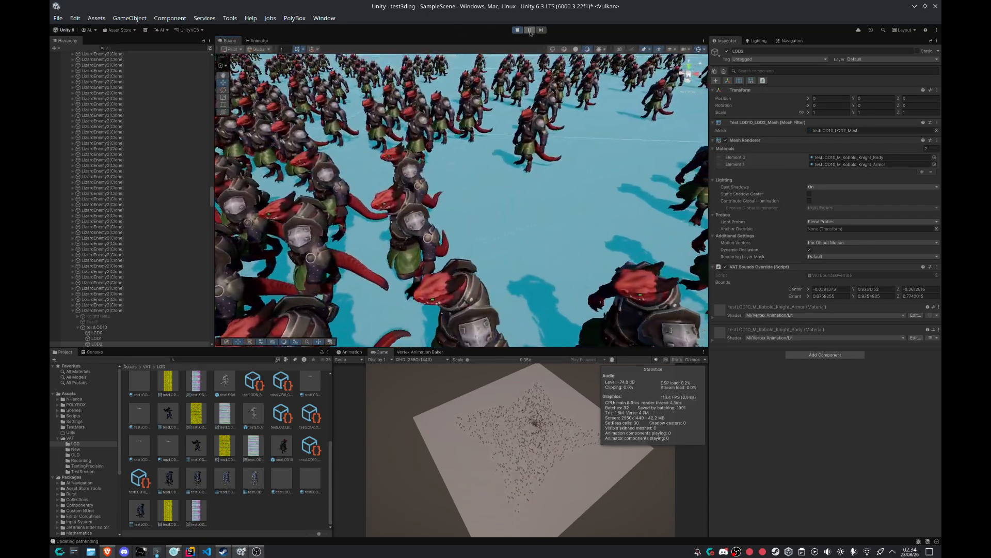
key(s)
right_drag(462, 200, 437, 198)
right_drag(455, 160, 471, 159)
click(336, 305)
right_drag(462, 122, 466, 140)
key(s)
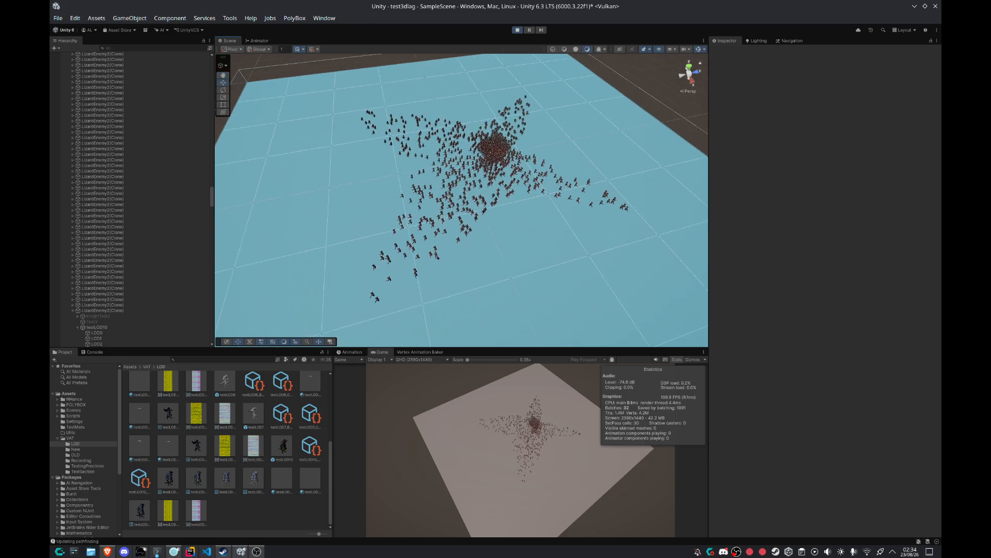
Select one enemy's testLOD10 object and view it from far and near to check its active LOD level.
click(442, 259)
scroll(138, 103, up, 3)
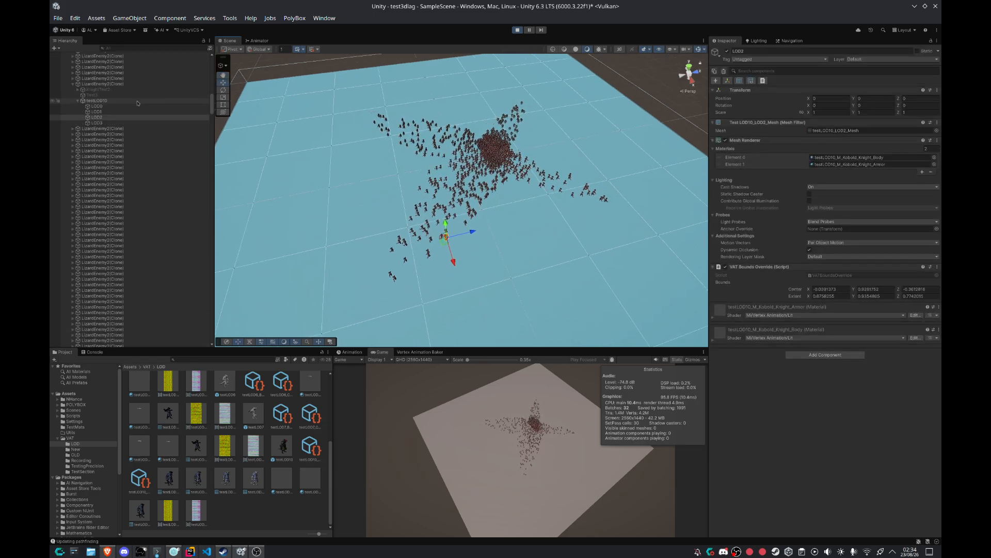
click(101, 84)
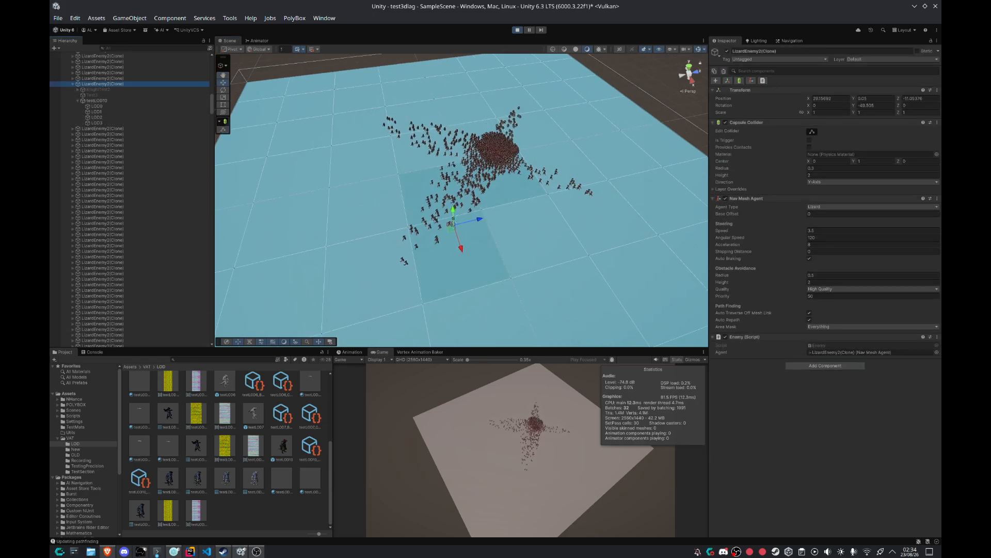
click(129, 101)
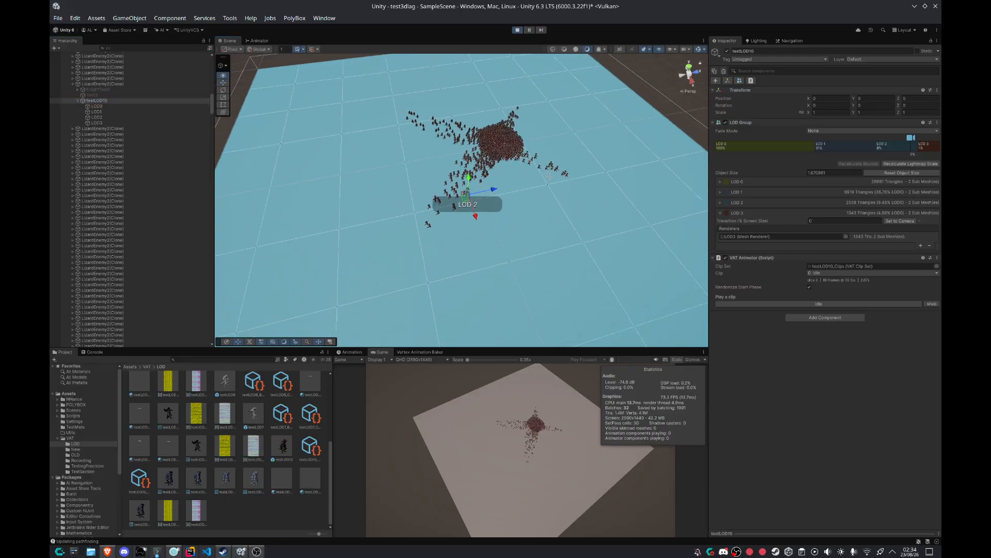
scroll(461, 200, down, 3)
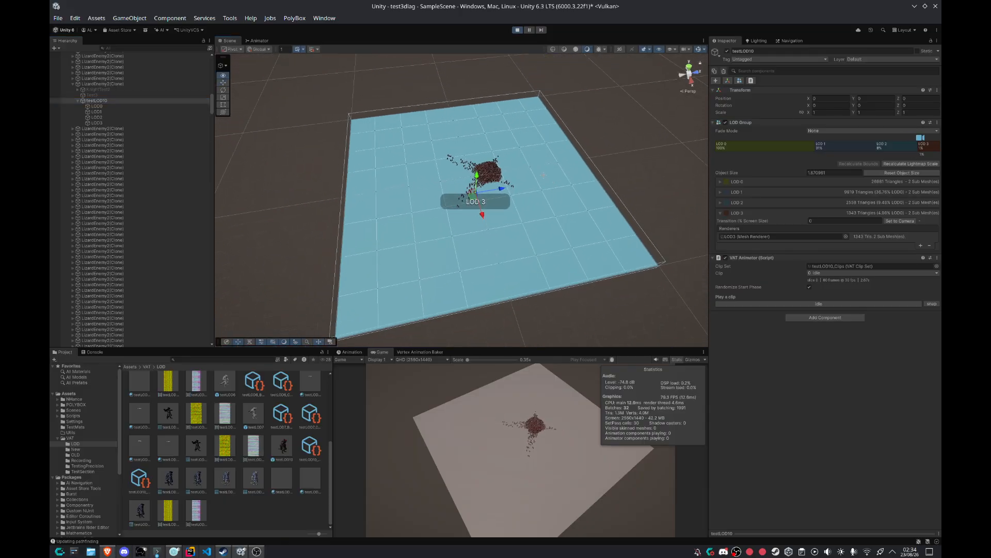
scroll(543, 176, up, 5)
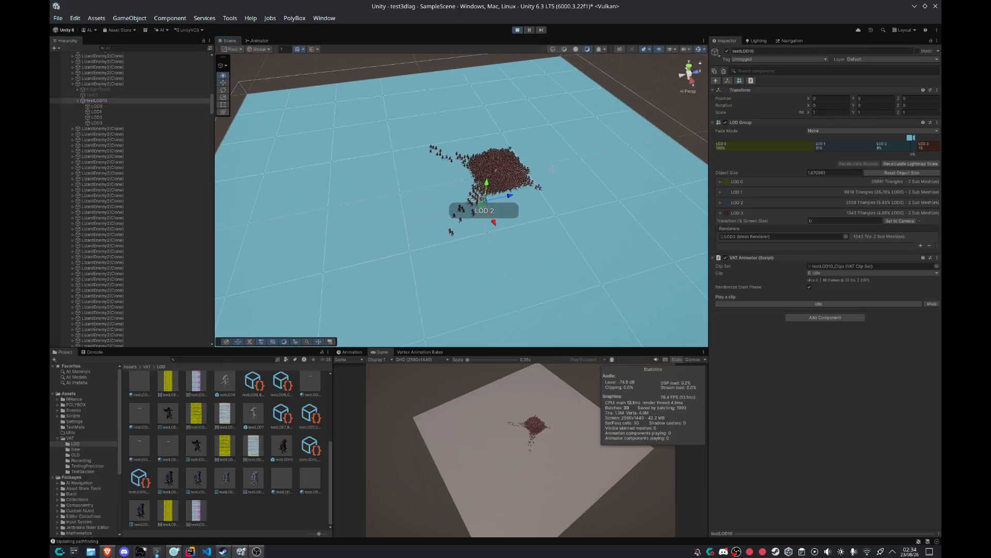
scroll(558, 166, up, 5)
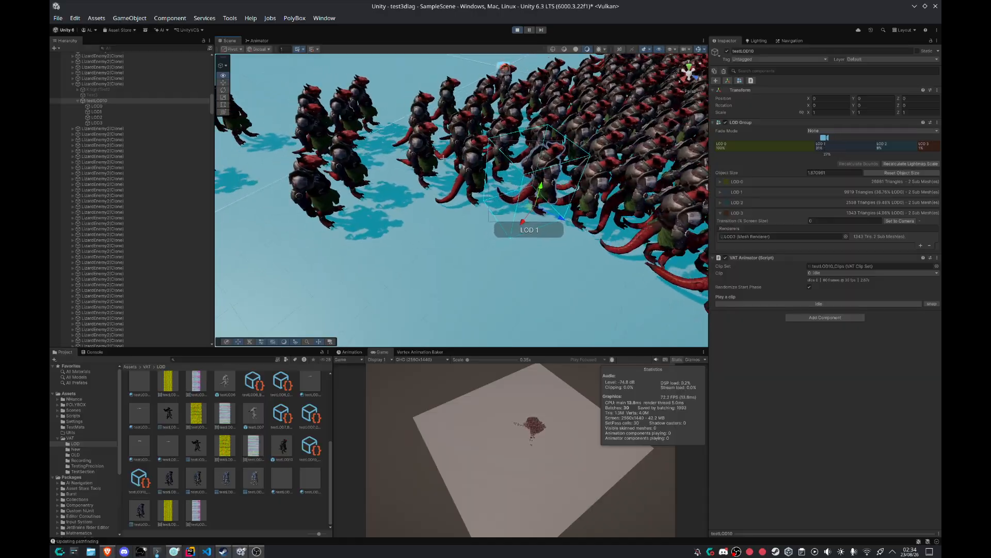
Frame an enemy at the crowd's edge up close with the game paused, and inspect its LOD2 and LOD3 meshes.
right_drag(443, 157, 535, 91)
click(108, 123)
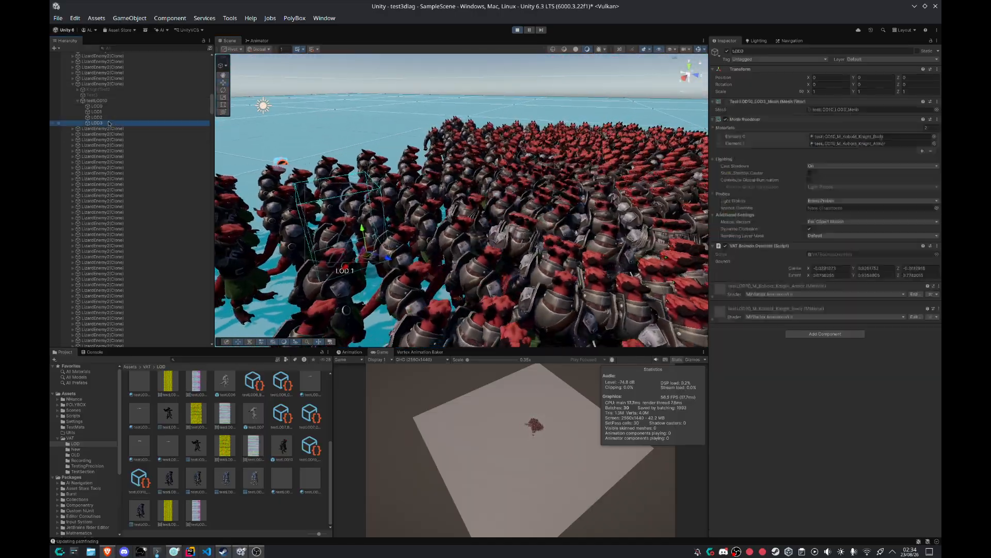
right_drag(439, 176, 516, 197)
click(505, 187)
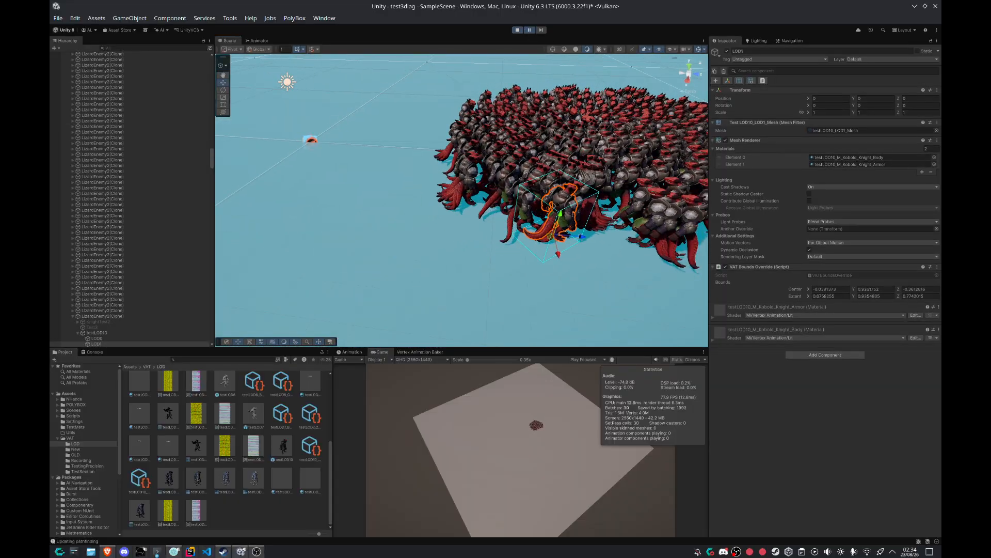
right_drag(587, 163, 537, 161)
scroll(162, 303, down, 4)
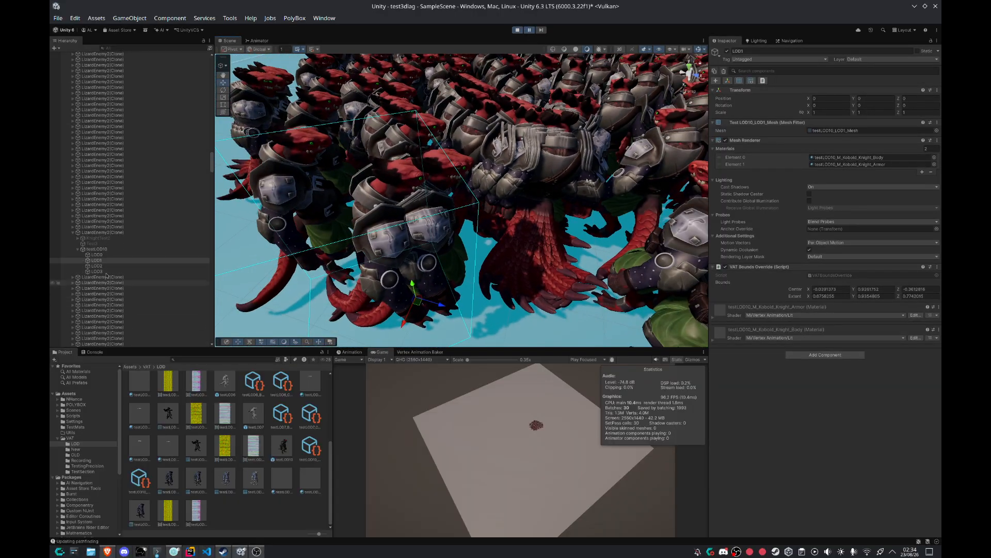
click(106, 265)
click(105, 271)
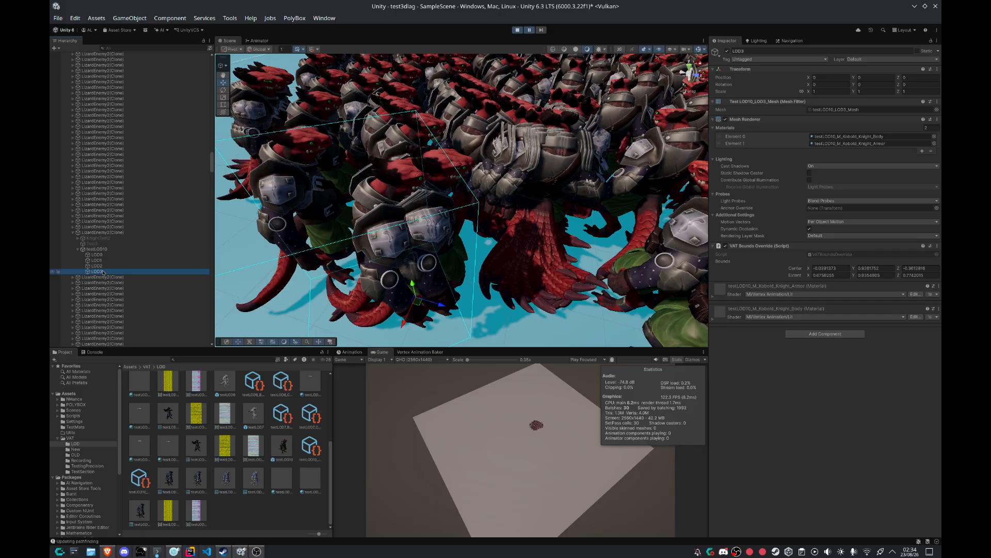
Resume the game and examine the packed crowd first up close and then from above.
click(531, 30)
alt+drag(496, 155, 455, 181)
scroll(455, 180, down, 10)
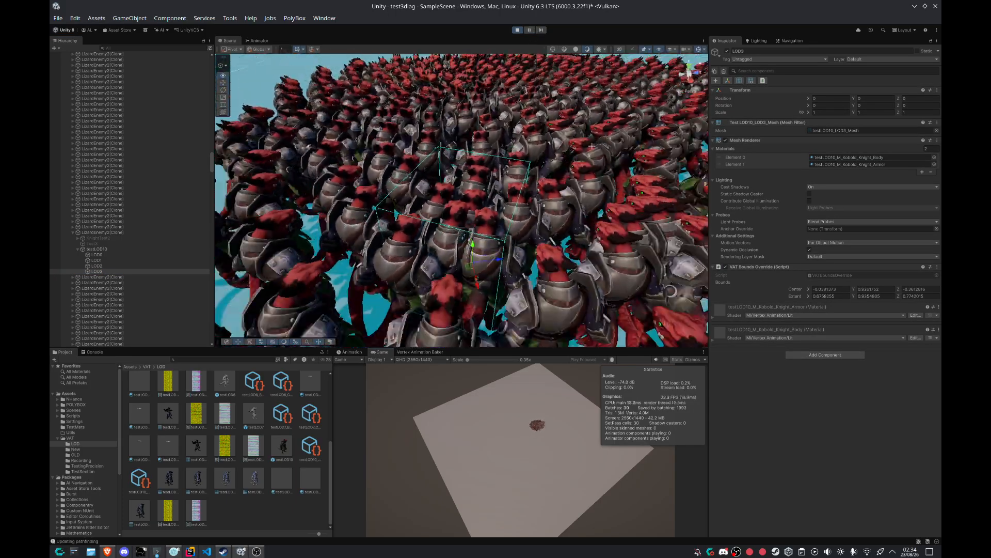
key(w)
right_drag(455, 253, 485, 280)
key(s)
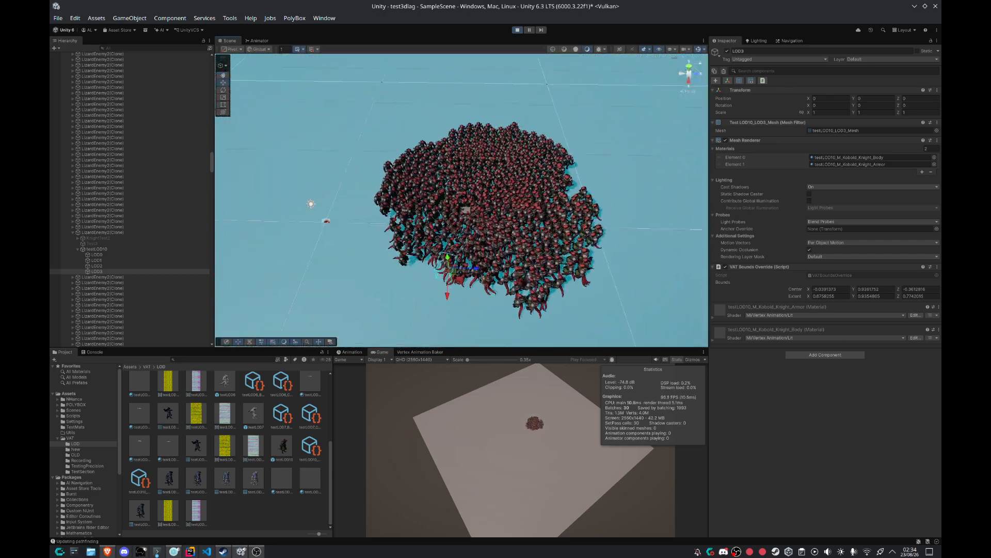
Check the crowd in a maximized Game view, restore the layout and turn off the Scene view gizmos.
double_click(391, 355)
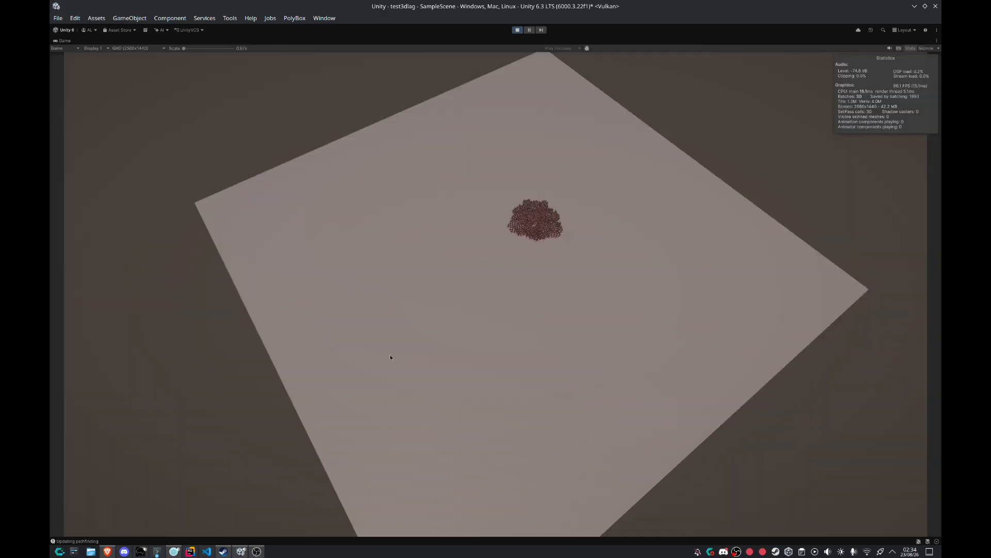
double_click(63, 42)
click(699, 50)
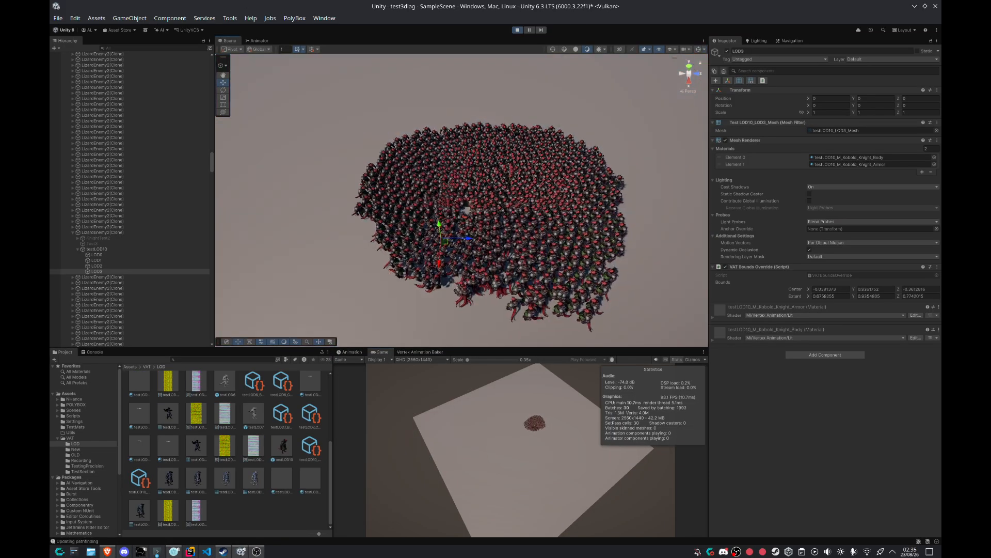
Select the Main Camera and move it across and down so that the crowd appears larger in the Game view.
right_drag(460, 302, 395, 289)
scroll(165, 196, up, 20)
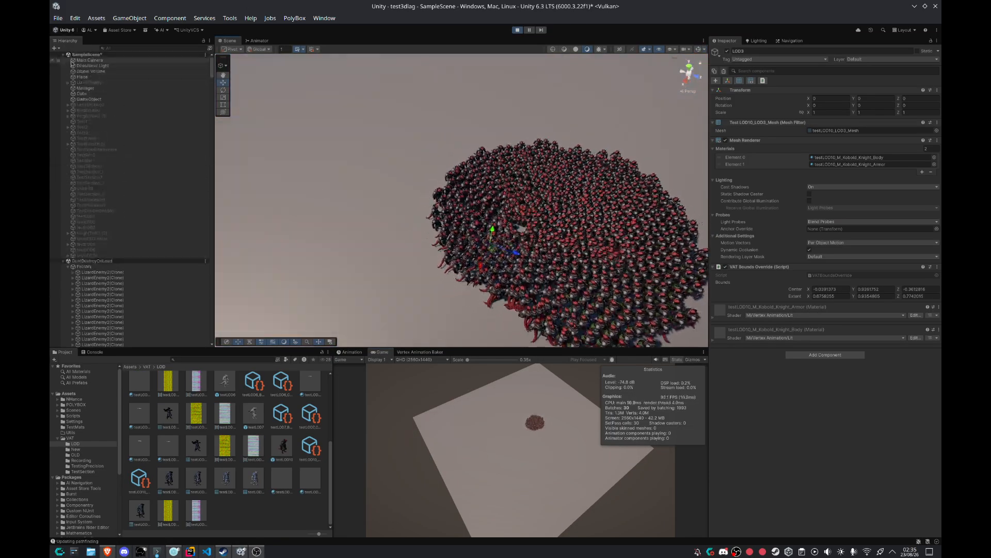
click(88, 60)
drag(855, 98, 857, 98)
right_drag(516, 219, 390, 30)
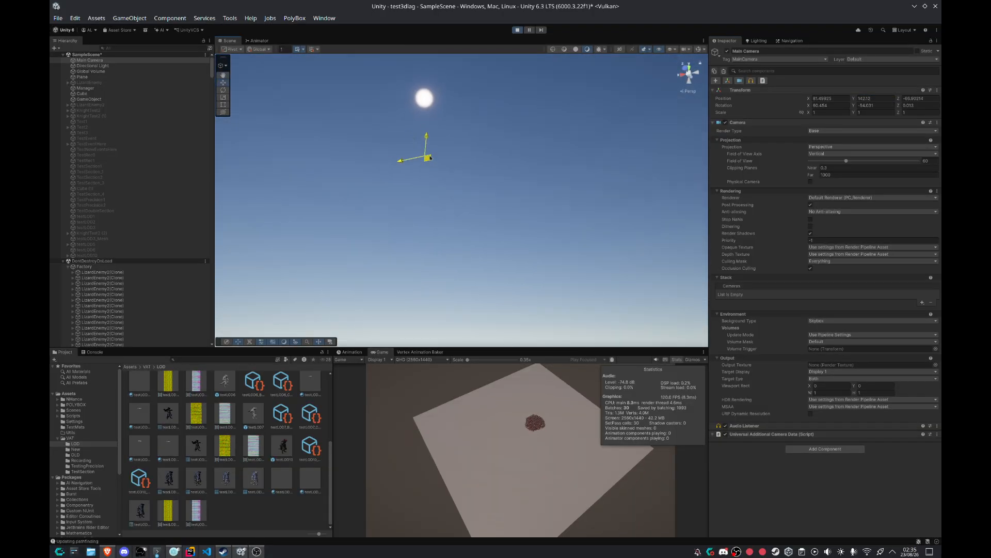
drag(429, 158, 487, 174)
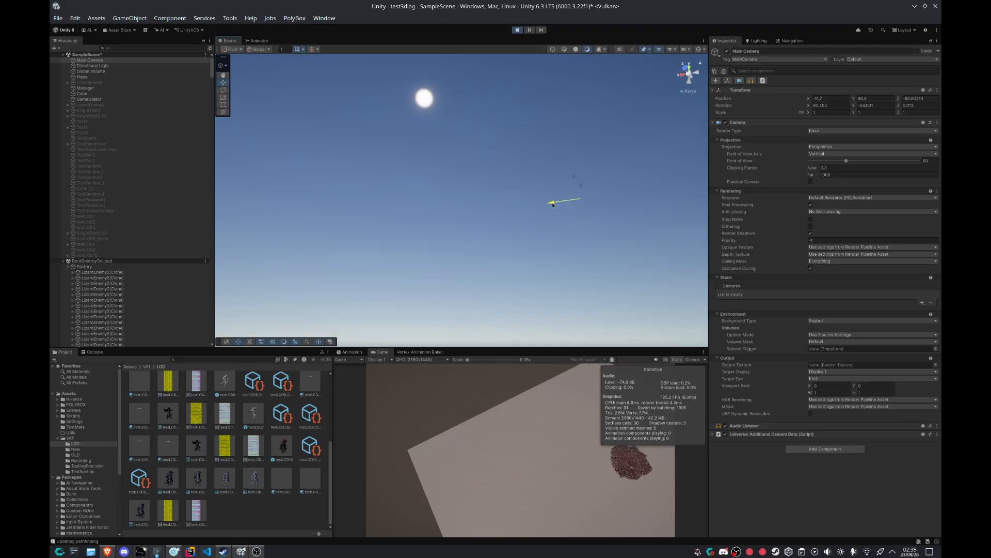
drag(578, 191, 581, 166)
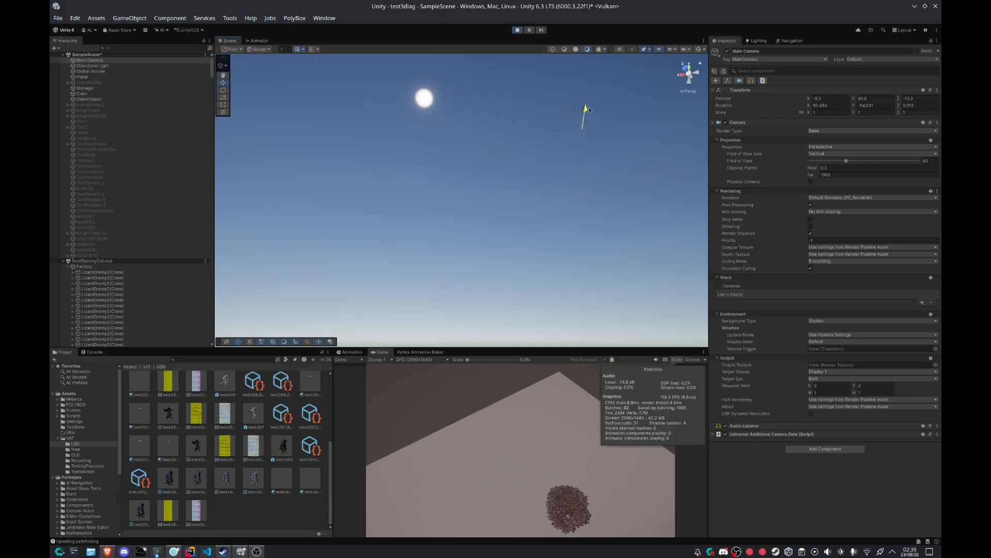
drag(580, 84, 611, 200)
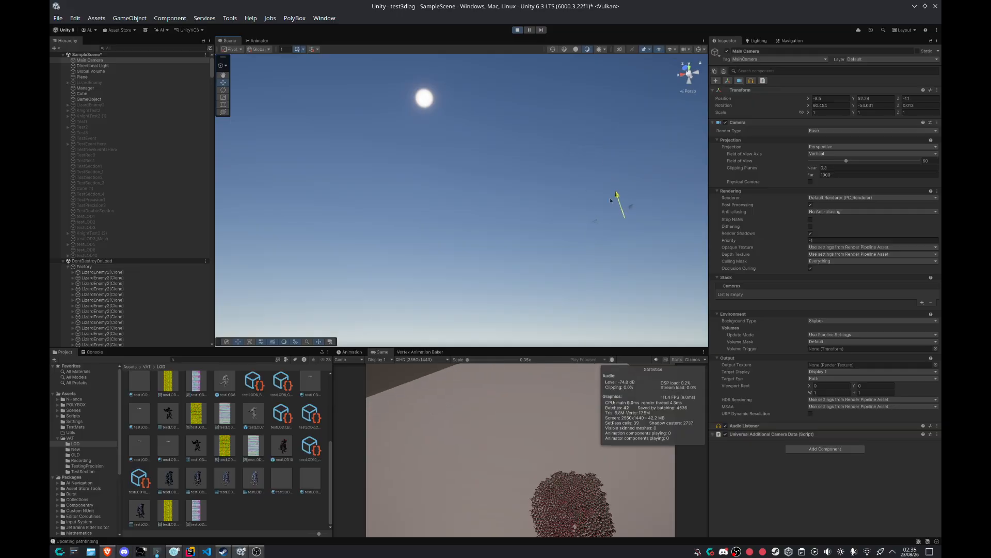
Lower the Main Camera to a height of about 22 and check the crowd in a maximized Game view.
right_drag(605, 180, 669, 258)
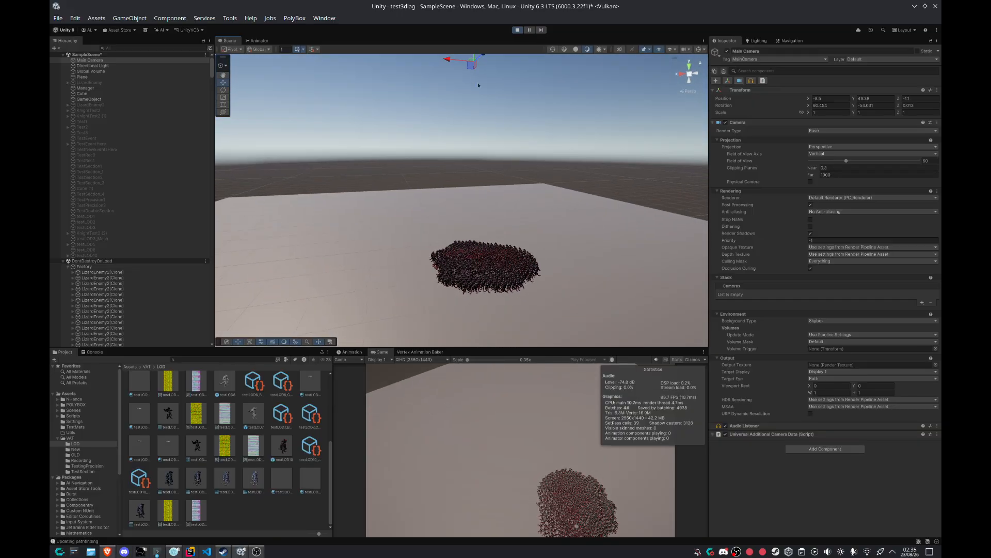
drag(471, 66, 473, 194)
double_click(382, 352)
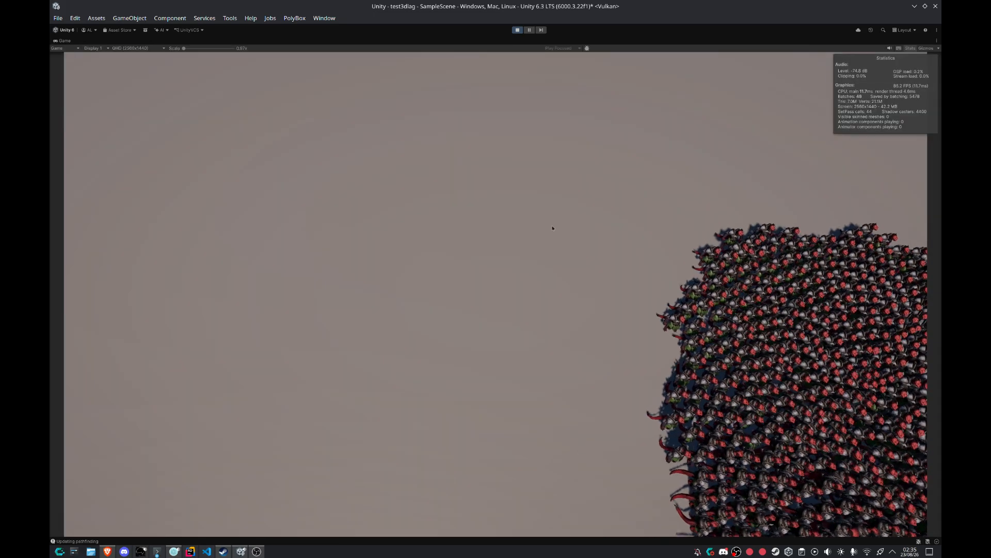
double_click(65, 40)
Frame the crowd in the scene and move the Main Camera to the current view position.
right_drag(517, 222, 591, 236)
key(a)
key(w)
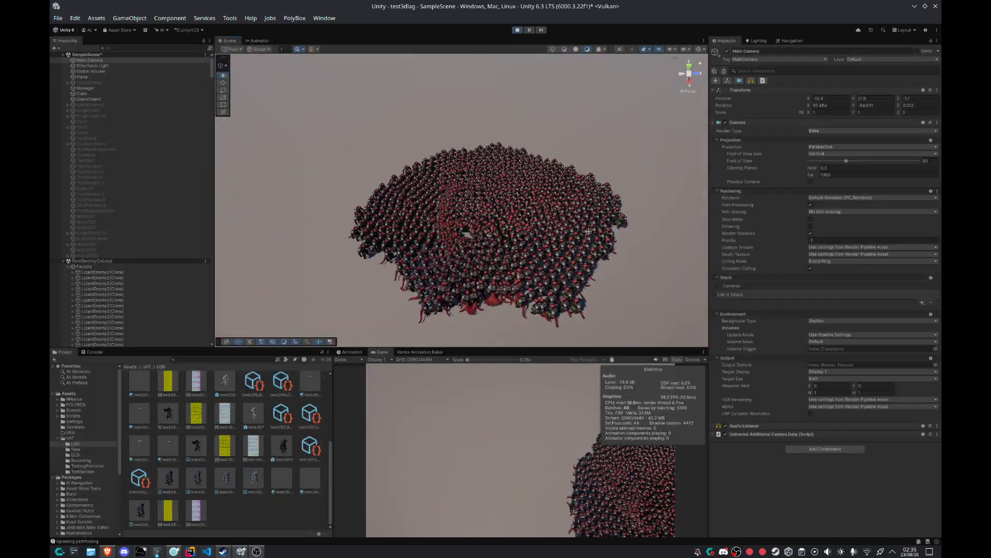
right_click(88, 62)
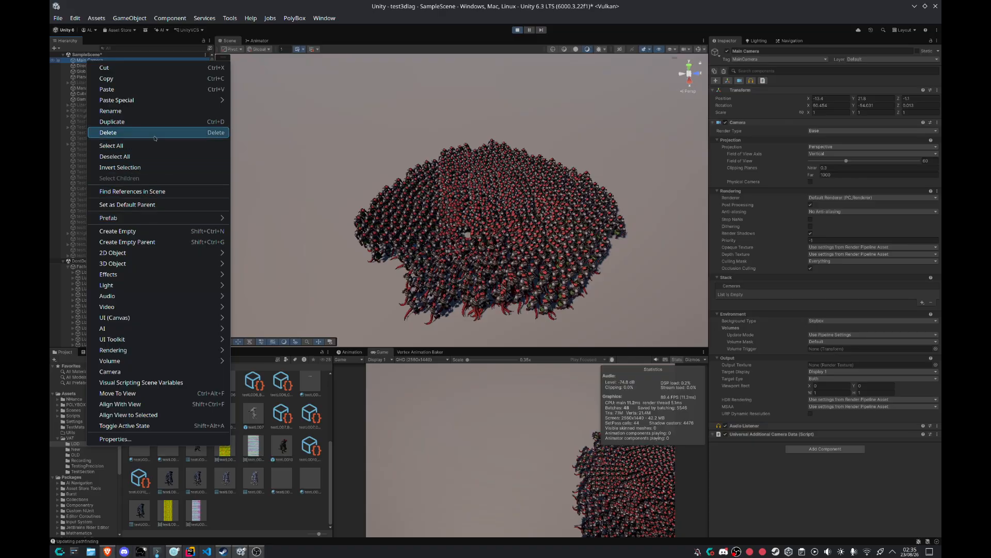
click(118, 393)
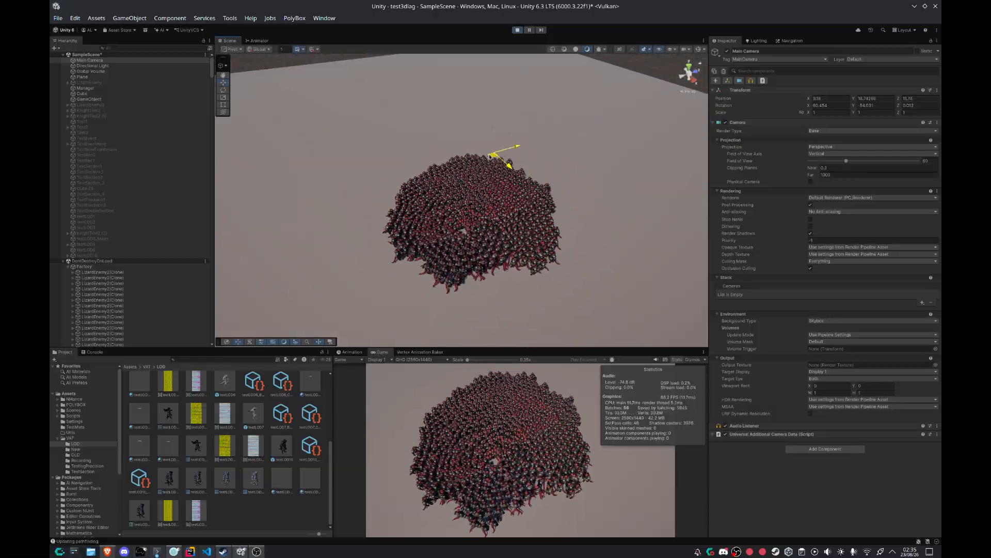
Check the close-up crowd's rendering statistics in a maximized Game view, restore the layout and stop the game.
key(shift+space)
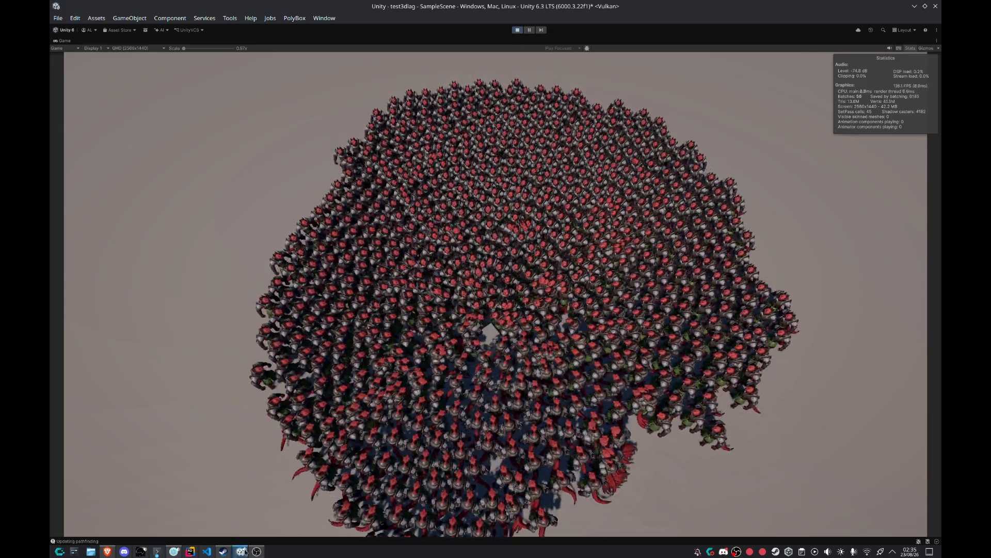
double_click(61, 41)
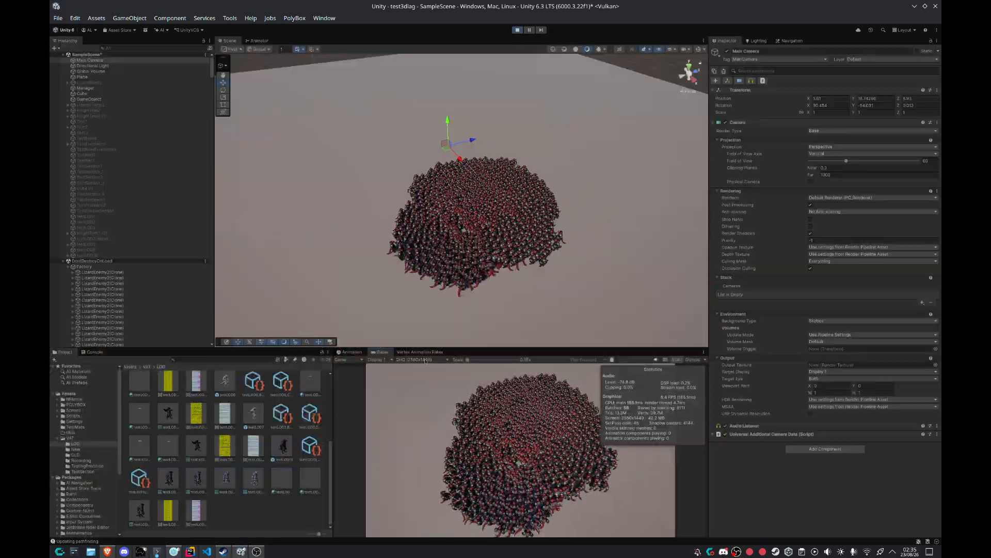
click(403, 353)
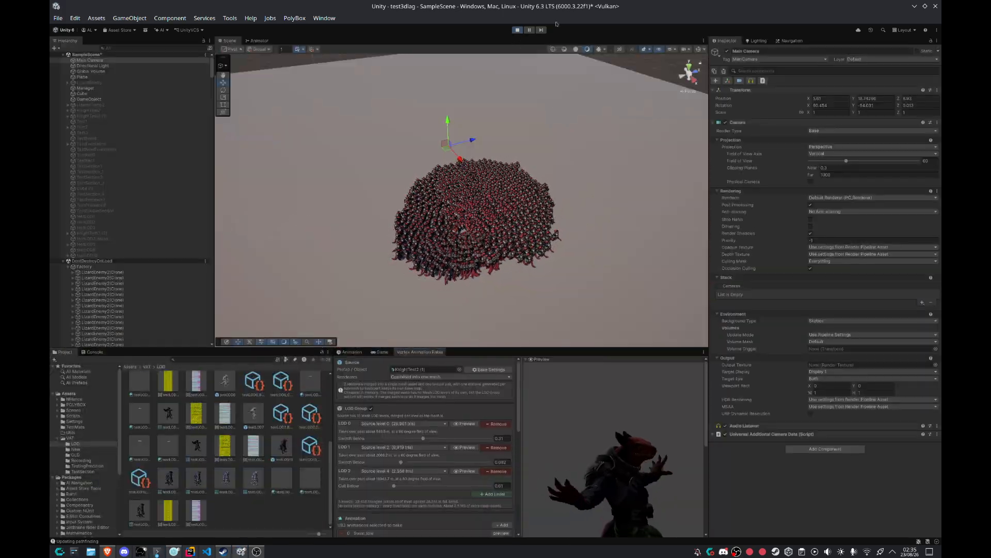
click(517, 30)
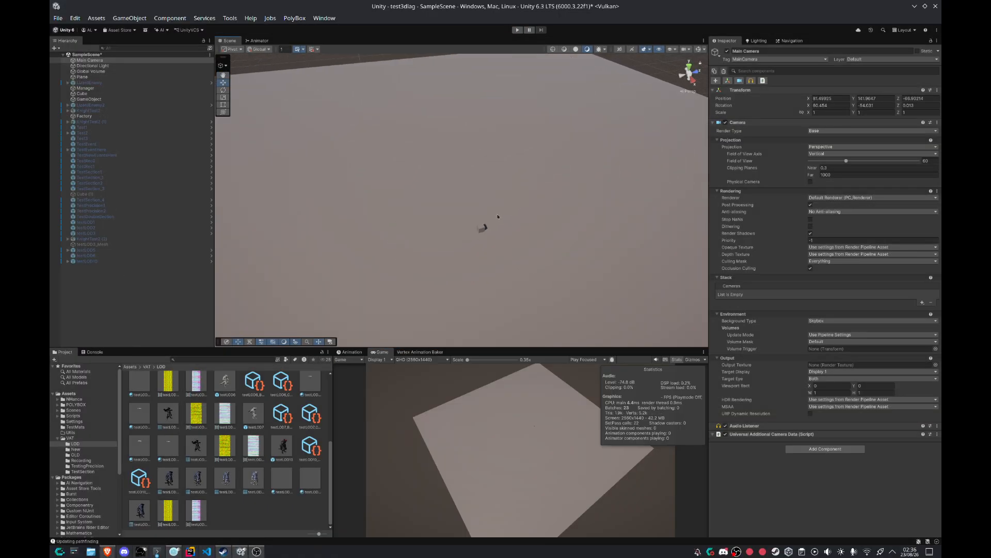
Switch to the browser's MiVertexAnimation GitHub page and review the README's features, requirements, installation and baking sections.
drag(671, 557, 442, 193)
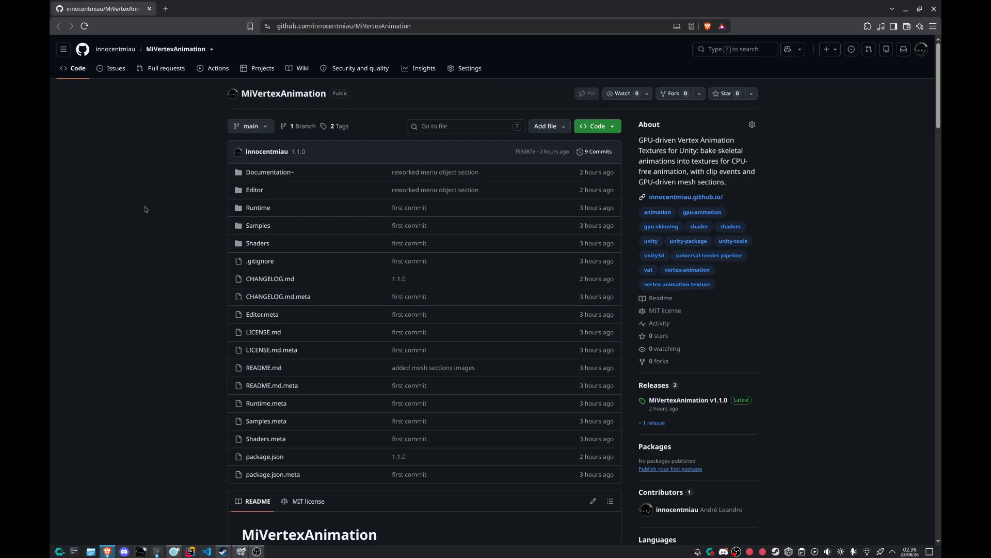
scroll(134, 199, down, 10)
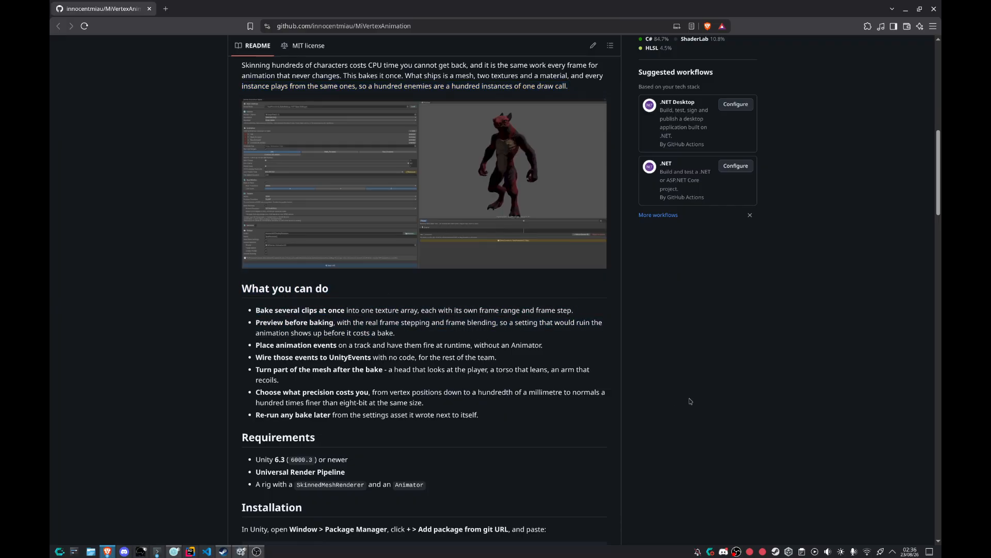
drag(168, 59, 706, 316)
scroll(704, 286, down, 4)
click(678, 251)
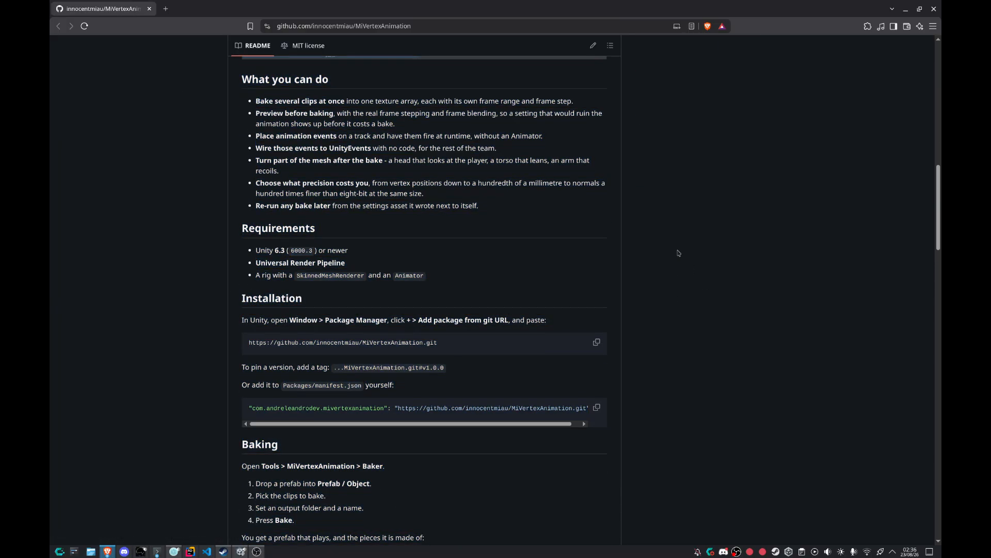
scroll(670, 250, down, 1)
scroll(669, 251, down, 8)
scroll(588, 337, up, 12)
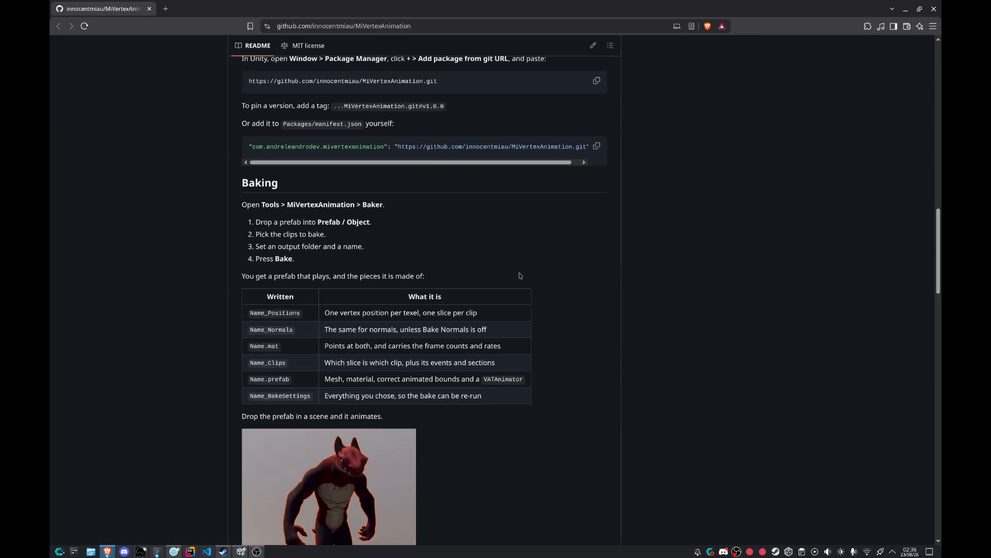
scroll(588, 336, up, 10)
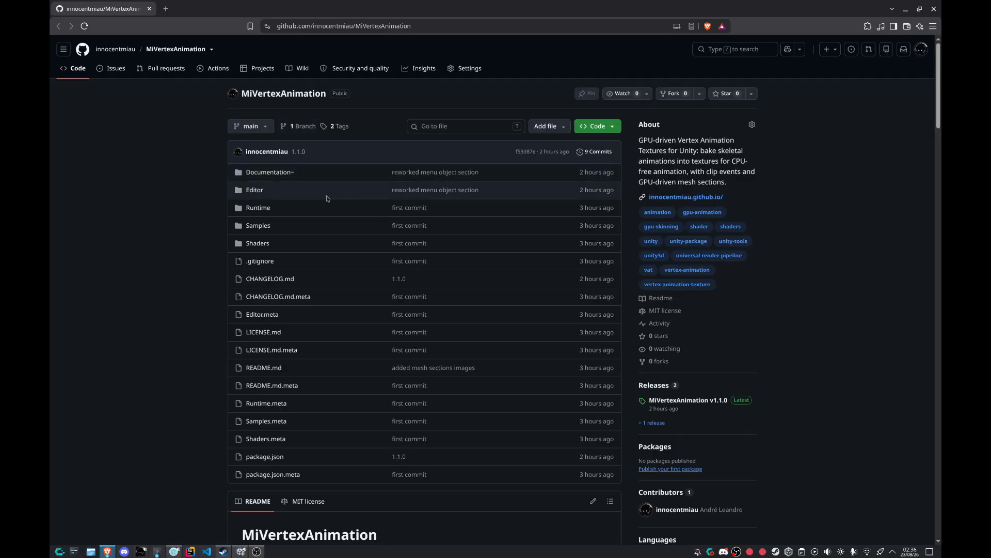
Review the README from the baking output table through clip playback, events, mesh sections and limits, and return to the page's start.
scroll(481, 343, down, 15)
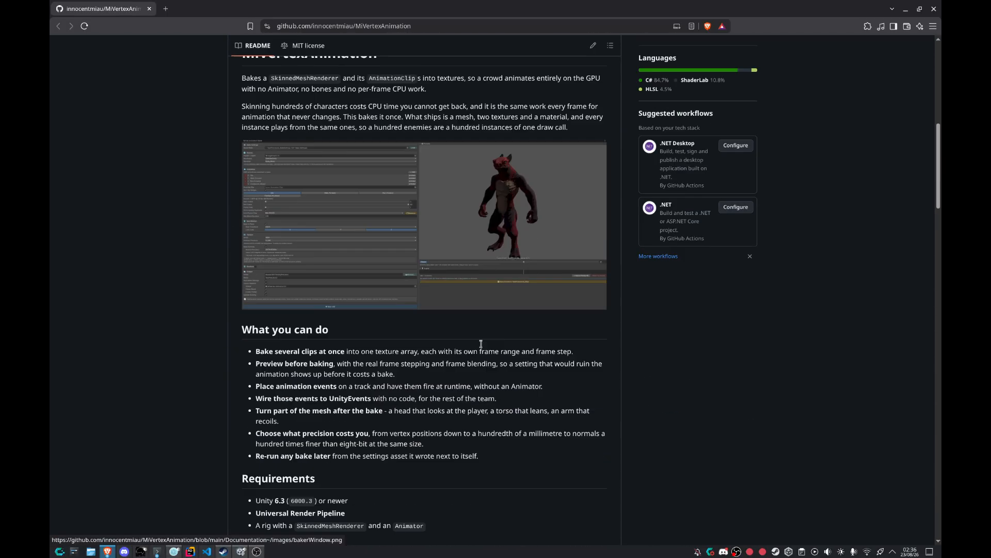
scroll(481, 343, down, 6)
drag(371, 140, 564, 257)
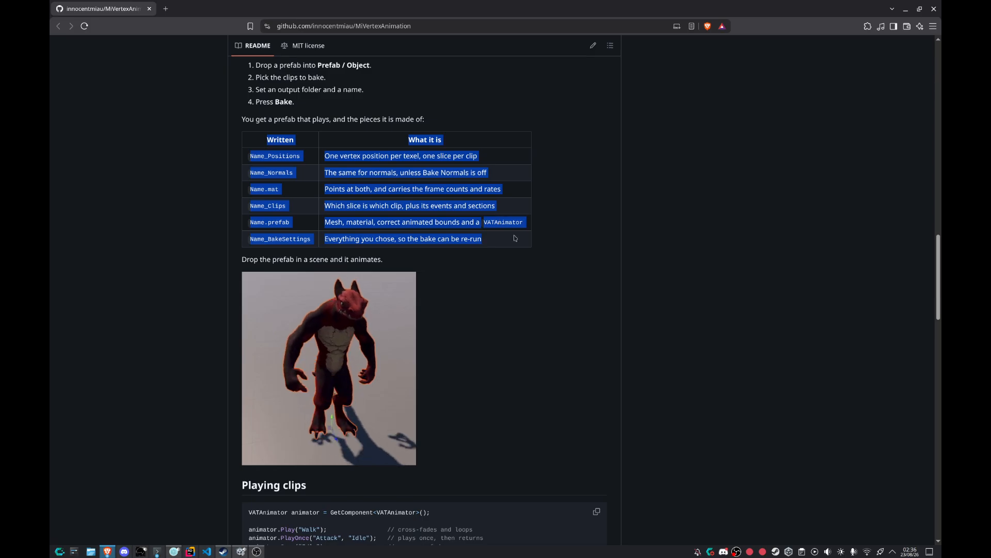
click(552, 257)
scroll(552, 257, down, 1)
scroll(551, 257, down, 7)
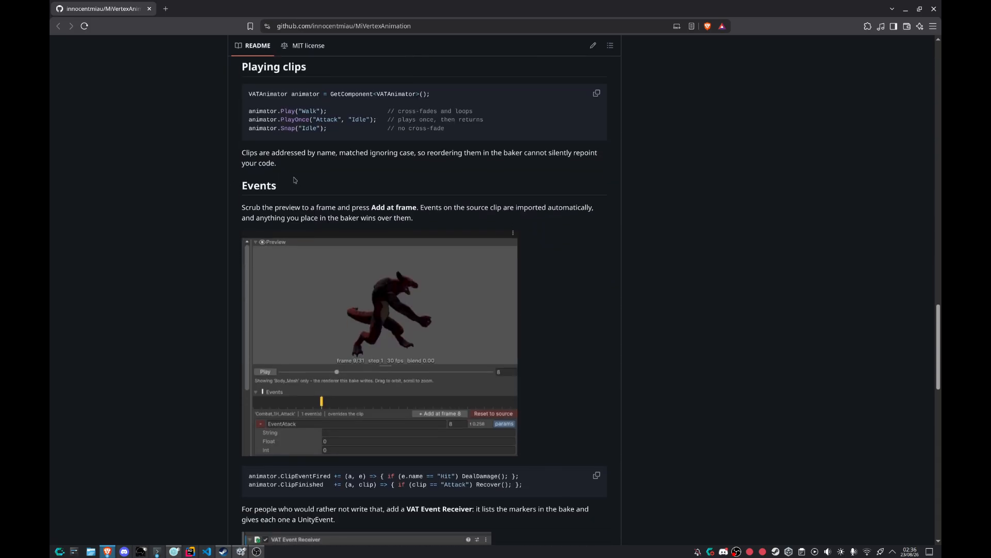
scroll(306, 164, down, 9)
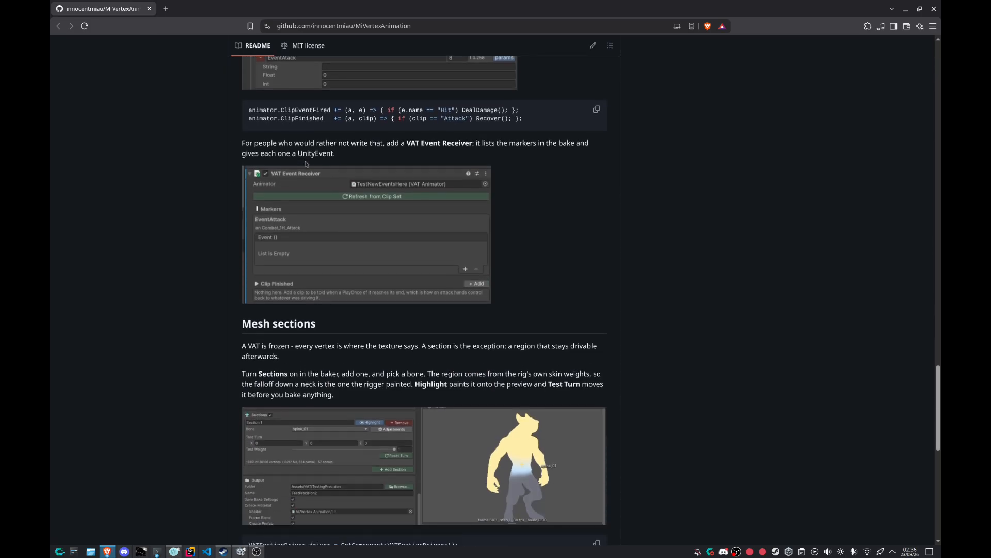
key(ctrl+a)
click(683, 302)
scroll(682, 299, down, 6)
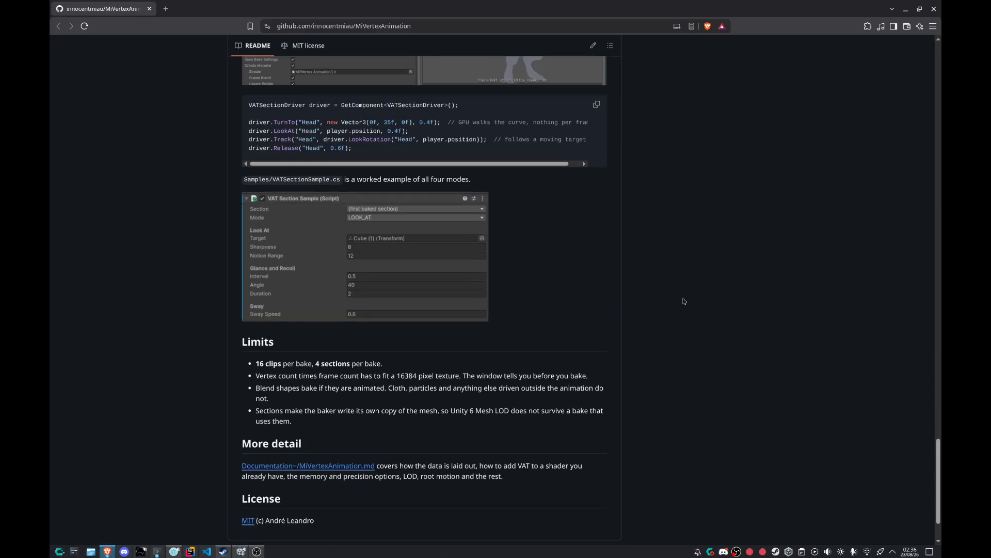
scroll(683, 305, up, 3)
scroll(683, 305, up, 1)
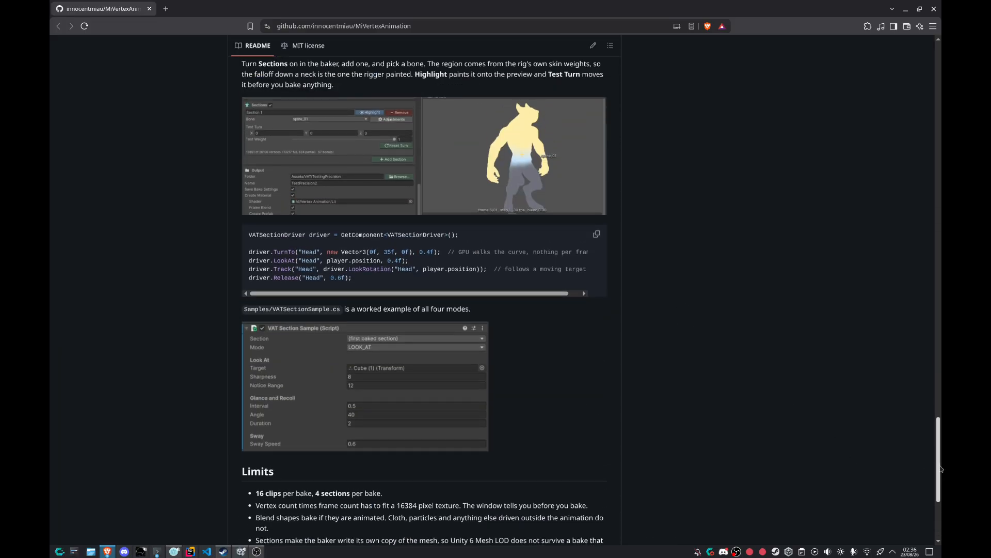
drag(941, 469, 421, 10)
Switch back to the Unity editor and show the Vertex Animation Baker with its LOD Group settings.
drag(100, 10, 50, 10)
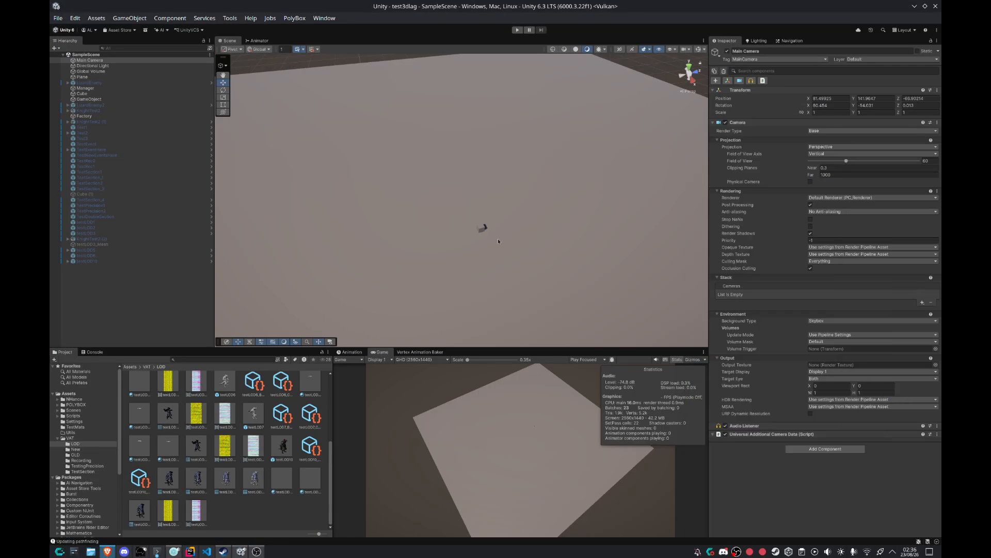
click(420, 352)
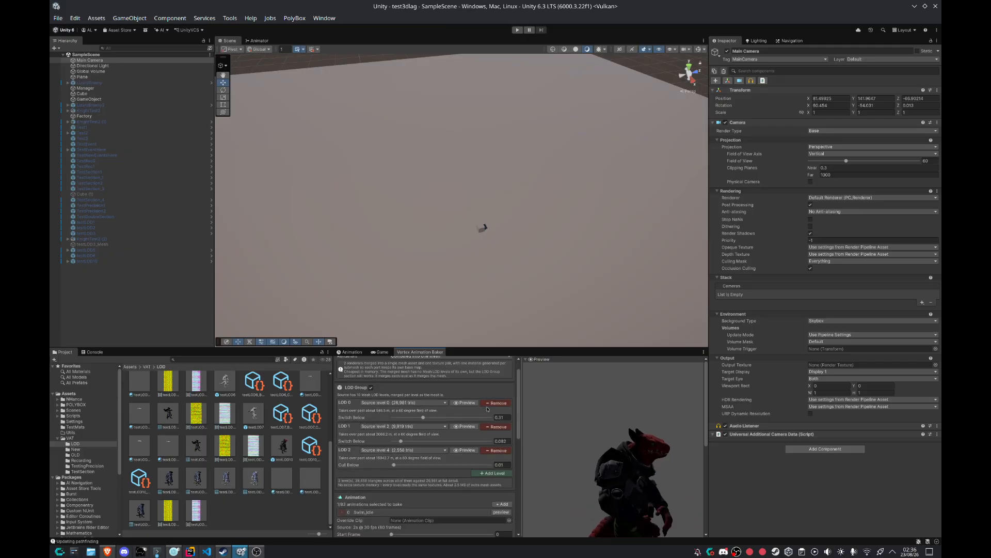
mouse_move(404, 204)
right_down()
mouse_move(447, 188)
mouse_move(413, 196)
right_up()
click(257, 550)
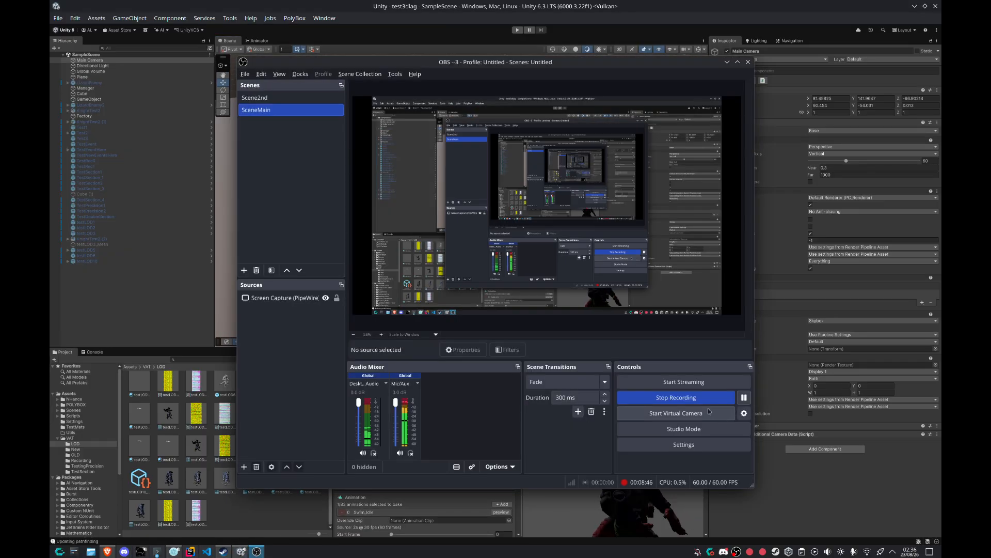